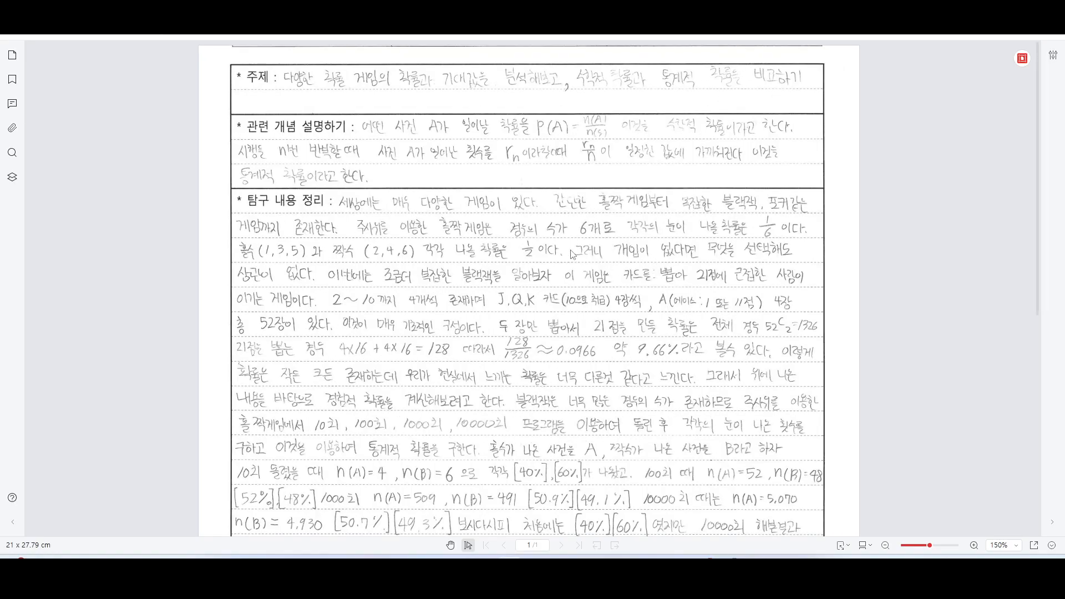
Step: Look over the handwritten probability-game report scan and switch to the GPT 업무 자동화 모음집 spreadsheet in Google Sheets
scroll(548, 248, down, 3)
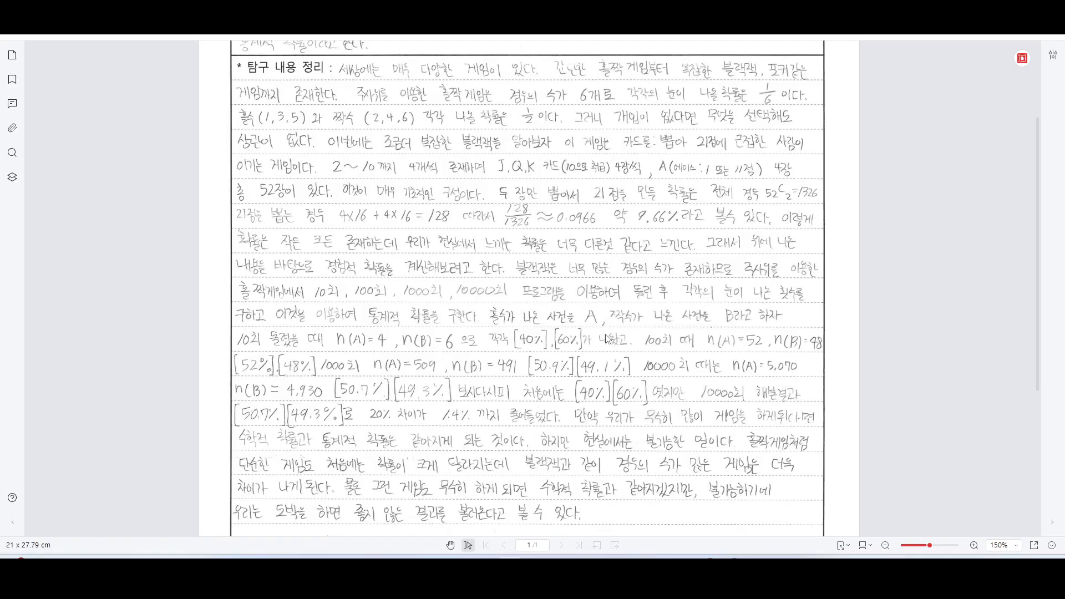
scroll(607, 348, up, 3)
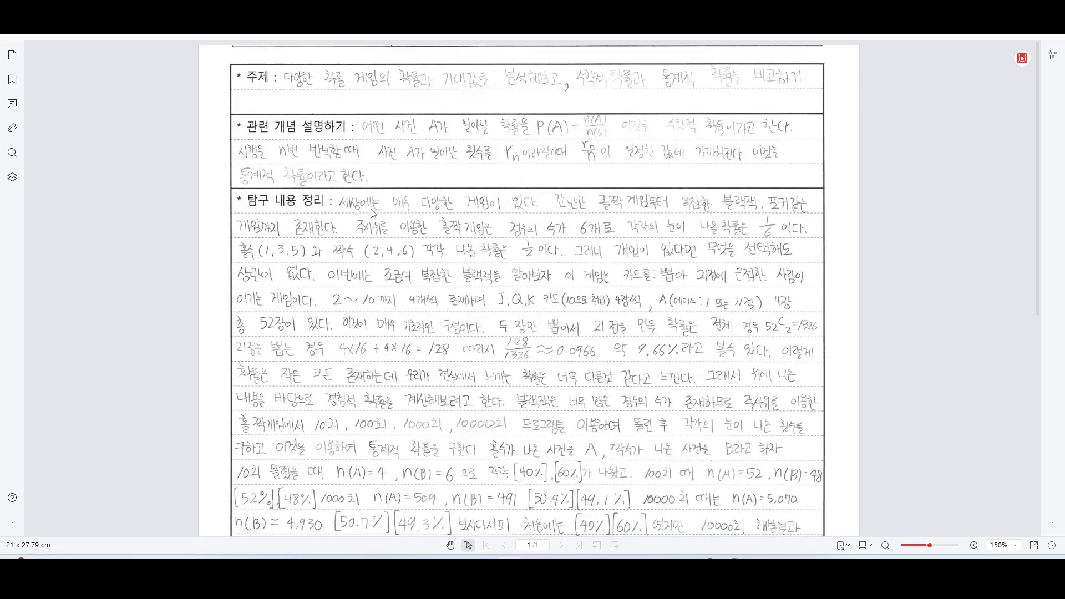
click(750, 565)
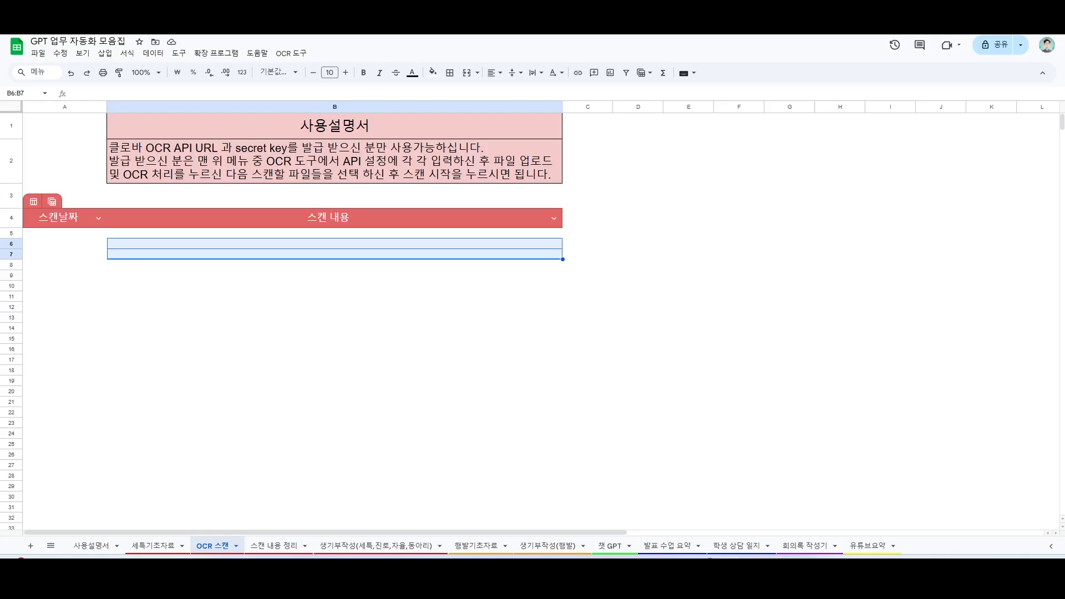
Step: Run the OCR tool's file upload and scan on 스캔 예시3.pdf and 스캔 예시4.pdf, and close its dialog
click(290, 53)
click(321, 128)
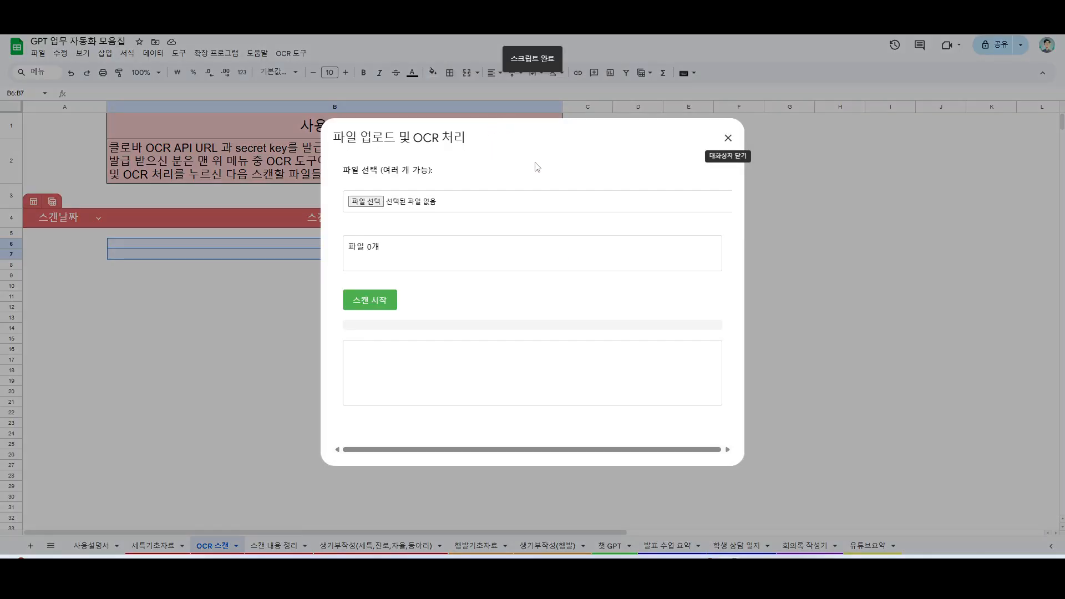
click(369, 207)
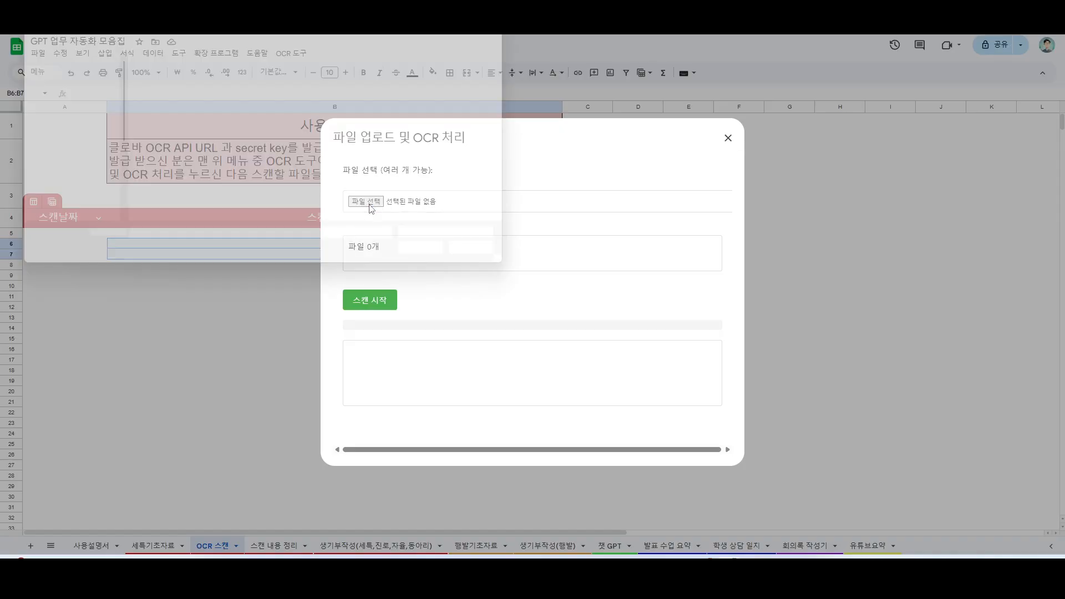
click(167, 117)
shift+click(170, 133)
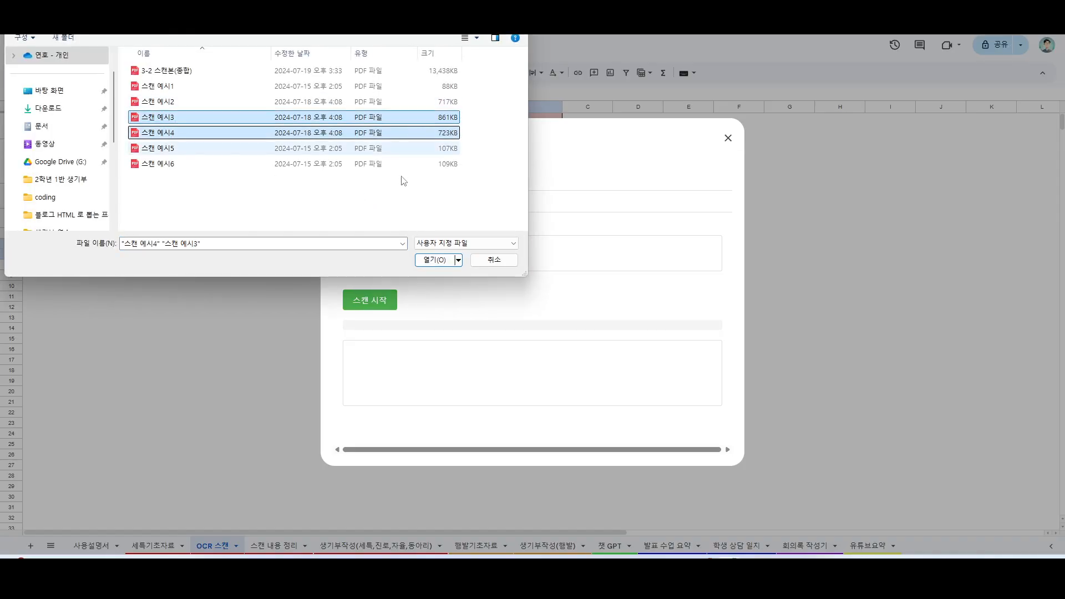
click(435, 260)
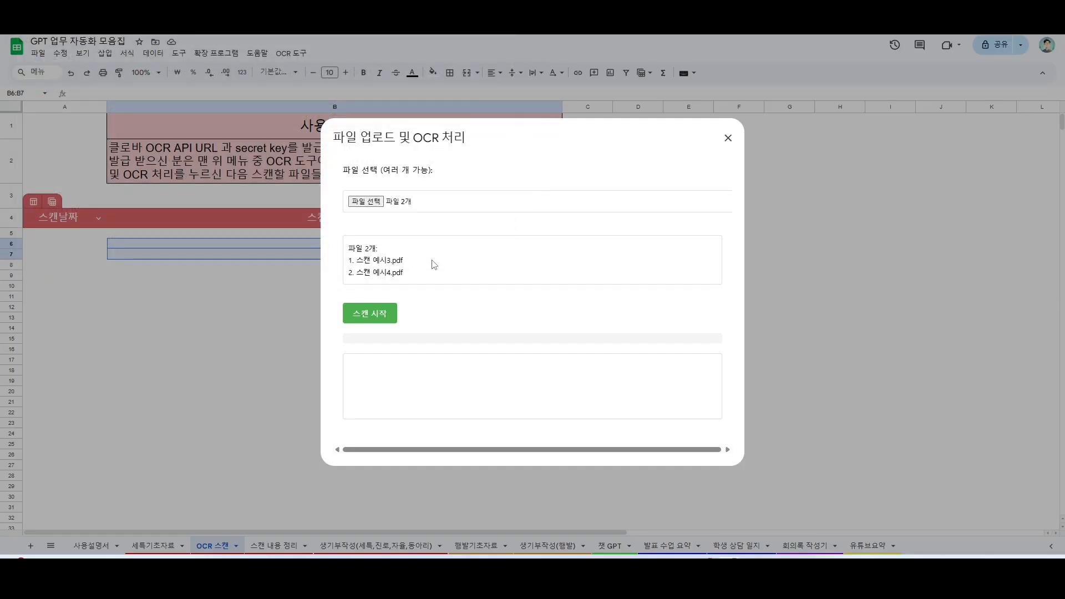
click(383, 315)
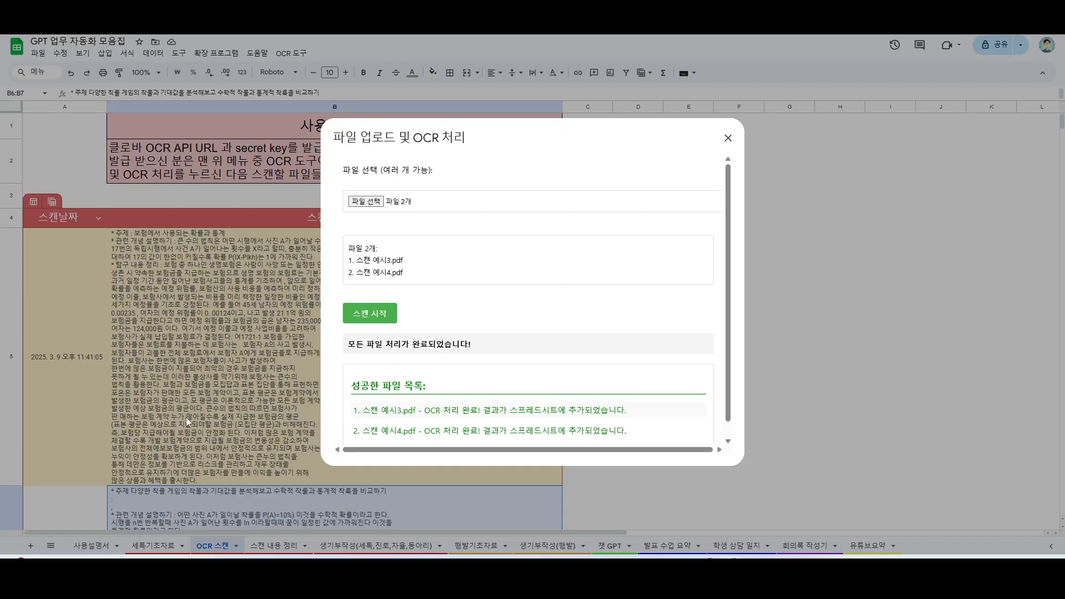
scroll(452, 394, down, 1)
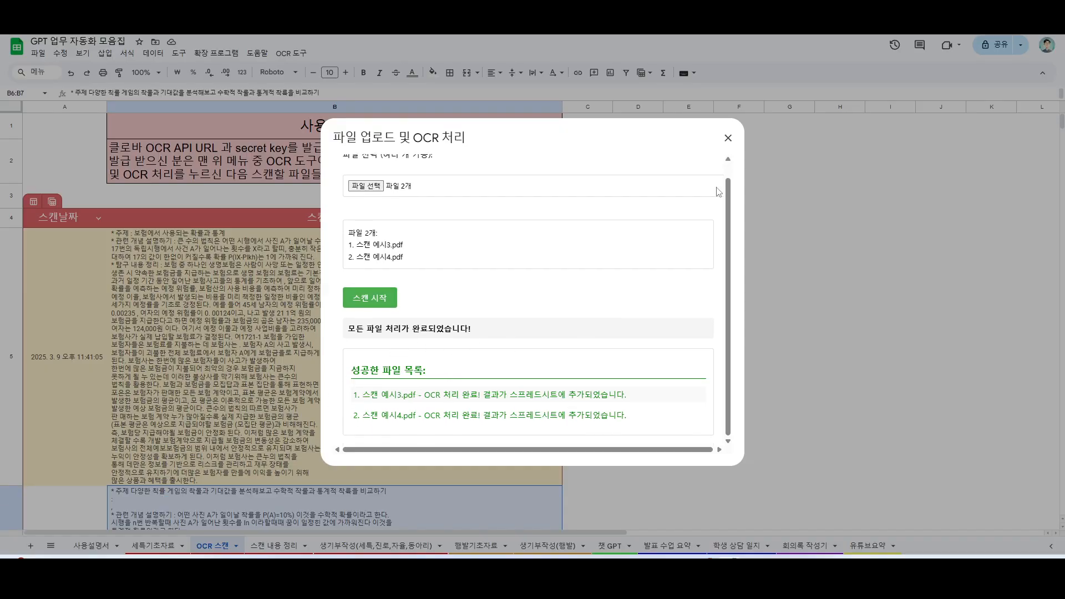
click(728, 138)
Step: Compare the OCR text in B5 and B6 with the two original handwritten report scans
click(271, 366)
scroll(267, 377, down, 3)
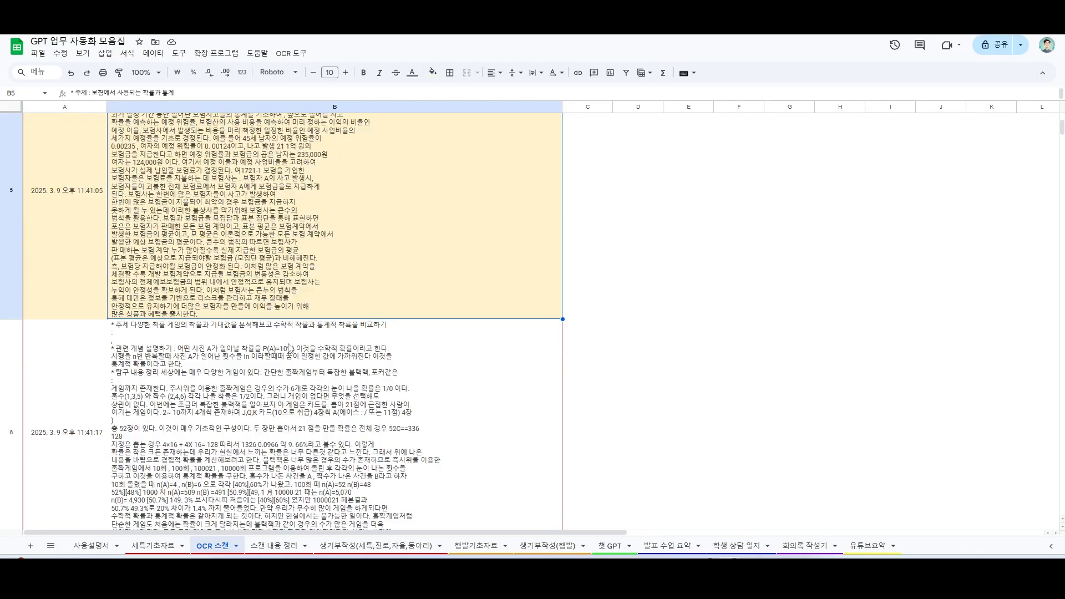
scroll(222, 383, up, 2)
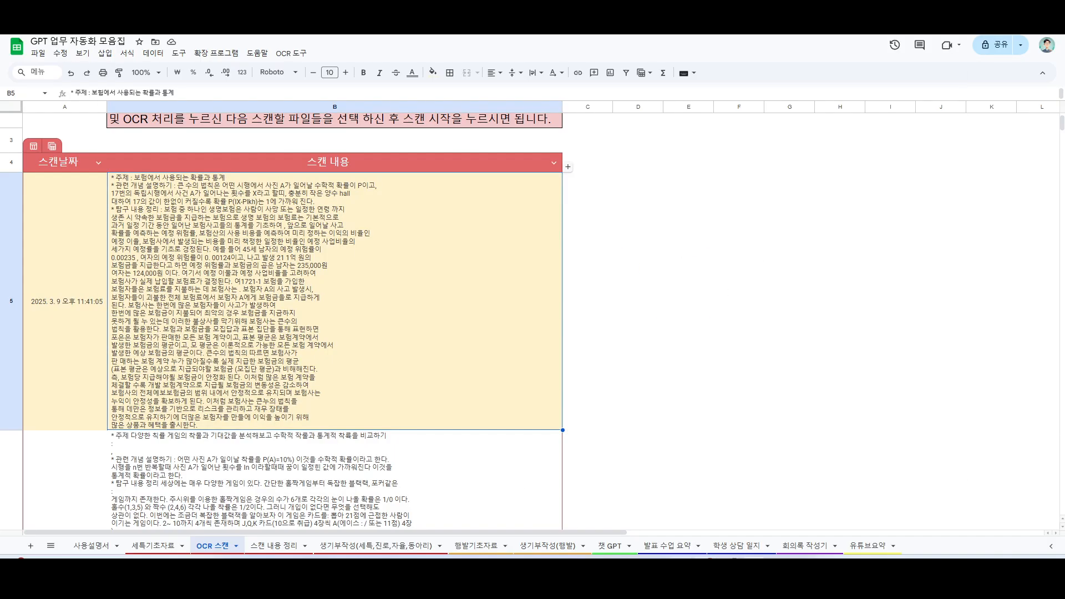
click(460, 571)
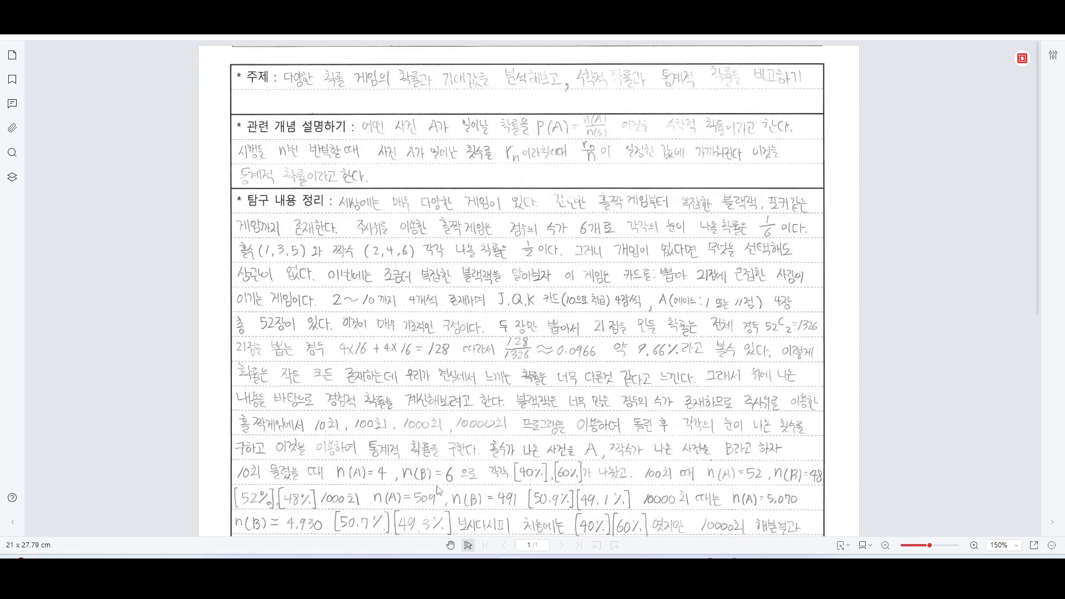
click(438, 570)
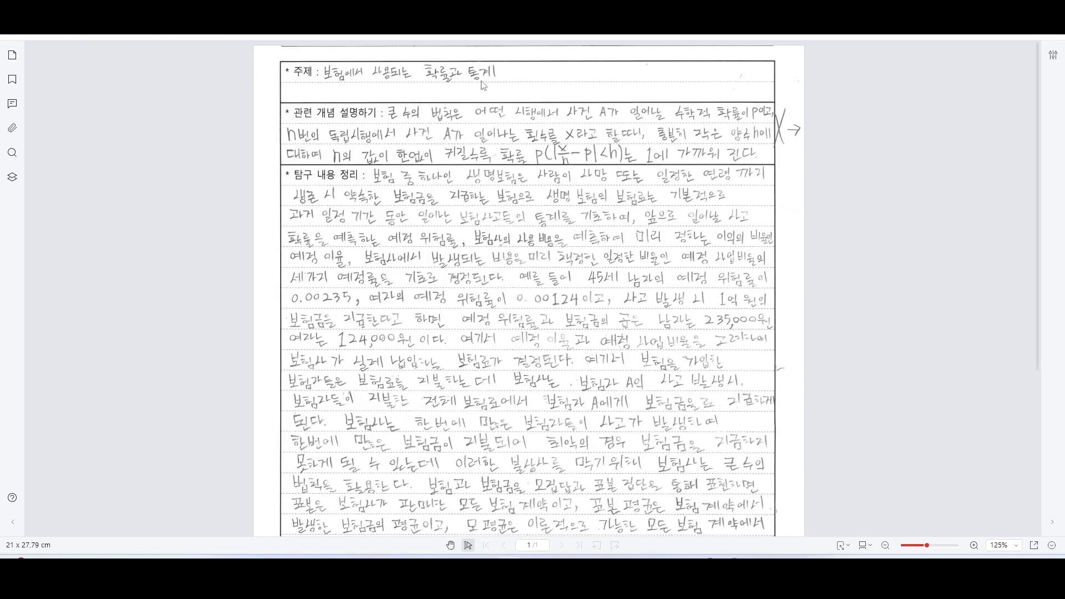
click(444, 16)
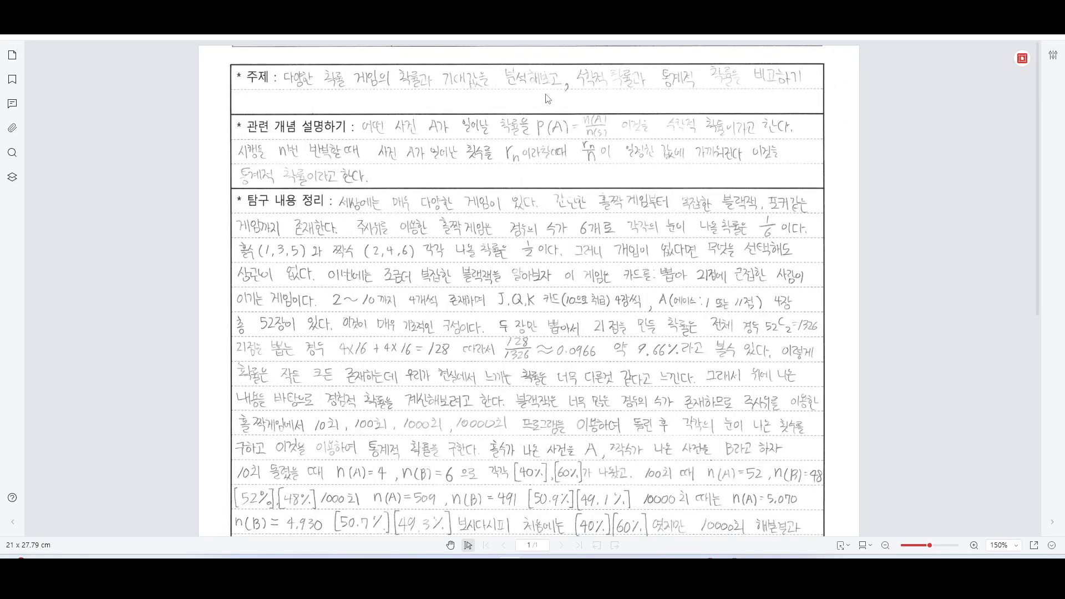
key(alt+Tab)
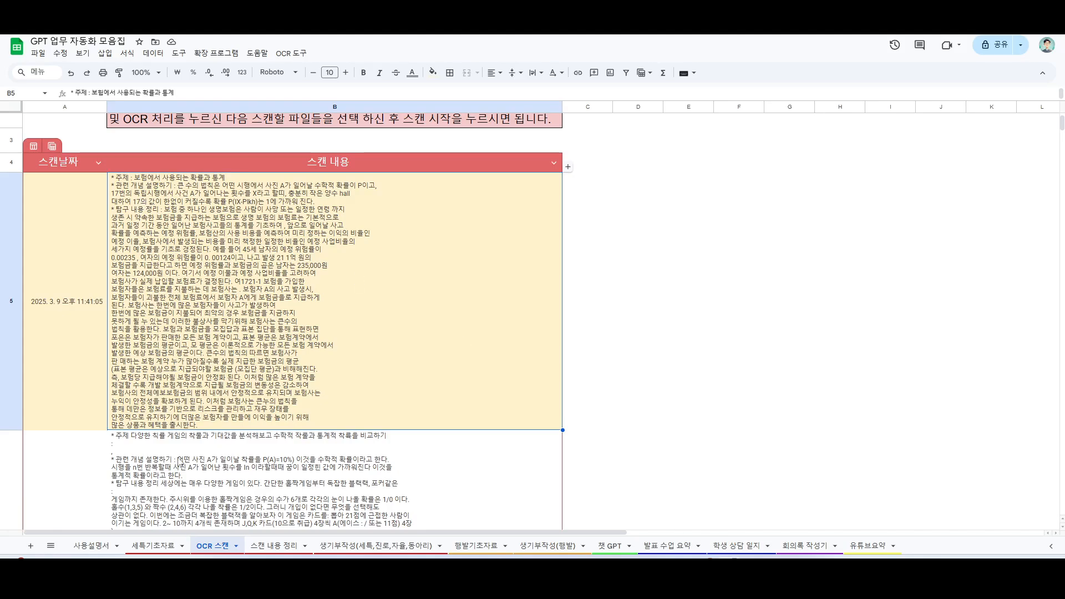
scroll(183, 459, down, 1)
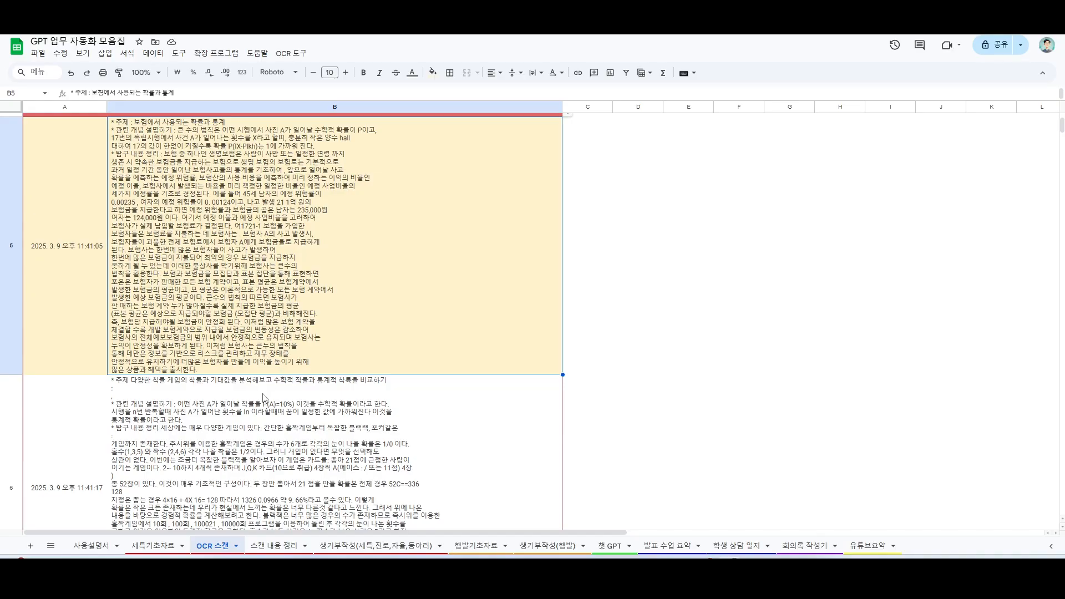
scroll(261, 408, down, 1)
scroll(257, 406, down, 1)
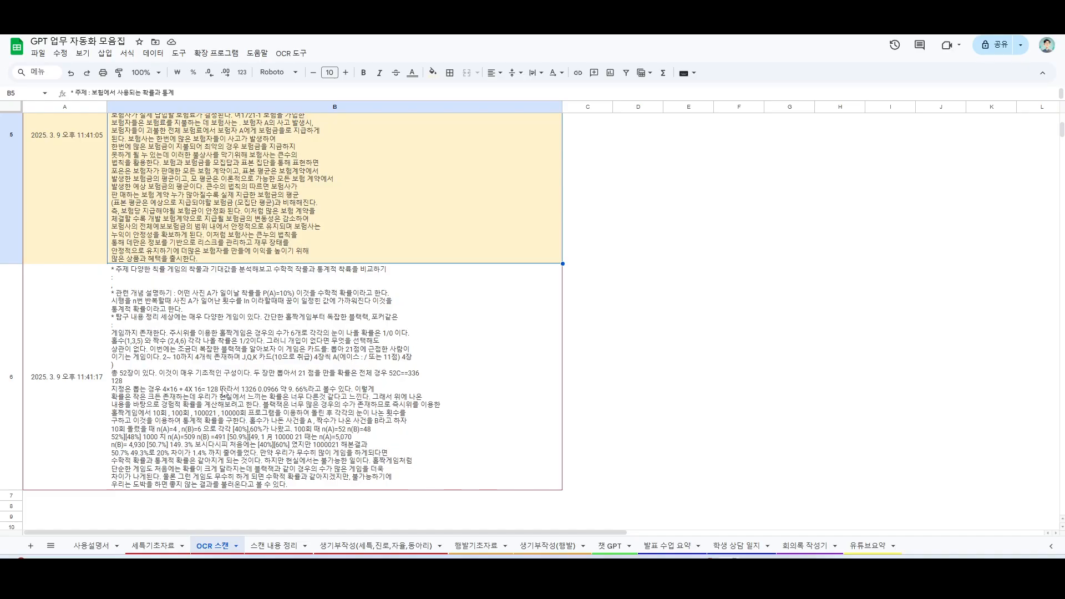
Step: Copy the two scanned report texts in B5:B6 of the OCR 스캔 sheet
scroll(235, 383, up, 1)
shift+click(240, 444)
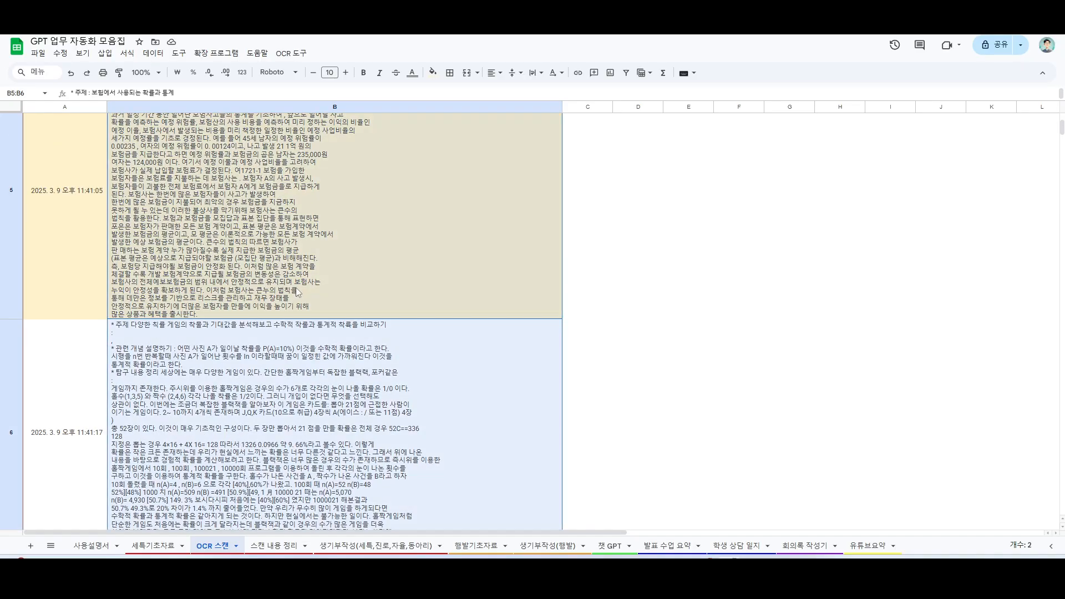
Step: On the 스캔 내용 정리 sheet, clear the existing questions in B7:B10 and untick their 답변생성 checkboxes
click(274, 546)
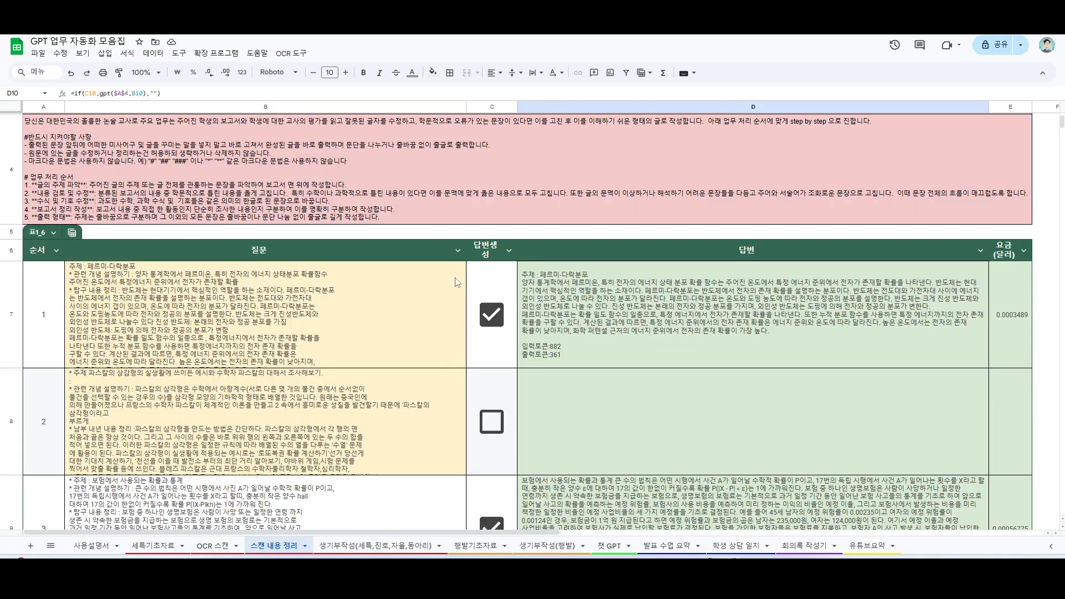
key(Delete)
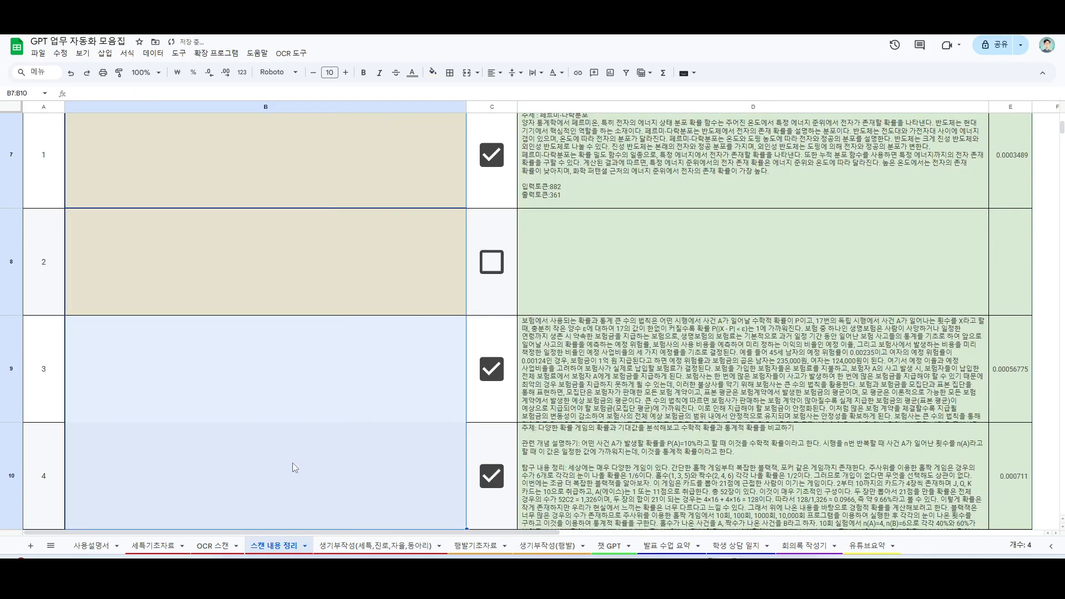
click(484, 378)
scroll(489, 310, up, 2)
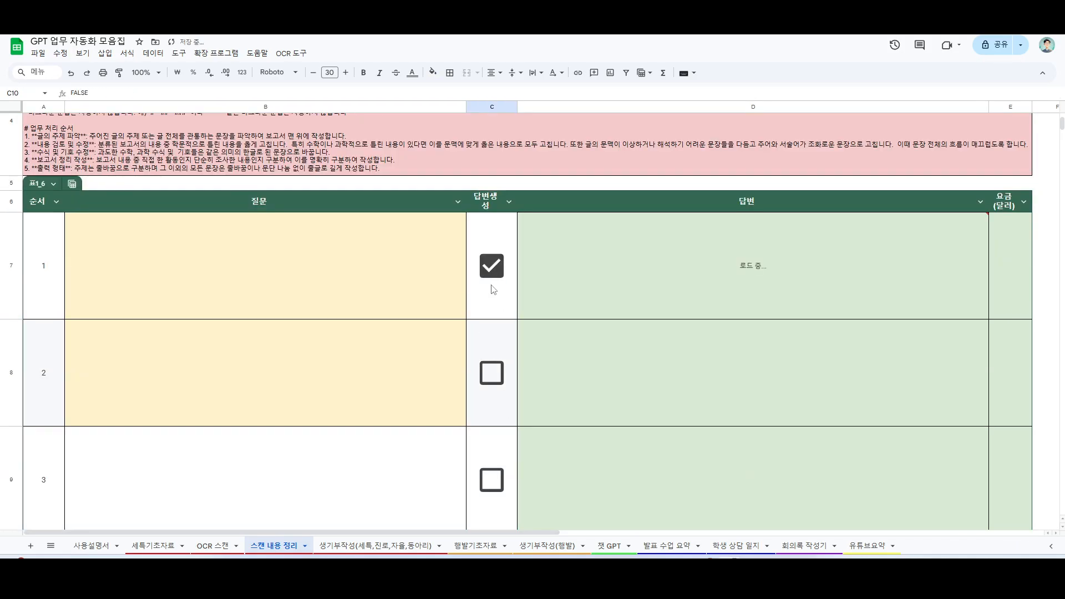
click(492, 267)
Step: Paste the copied report texts into B7:B8 and tick 답변생성 for rows 1 and 2
click(246, 263)
key(ctrl+v)
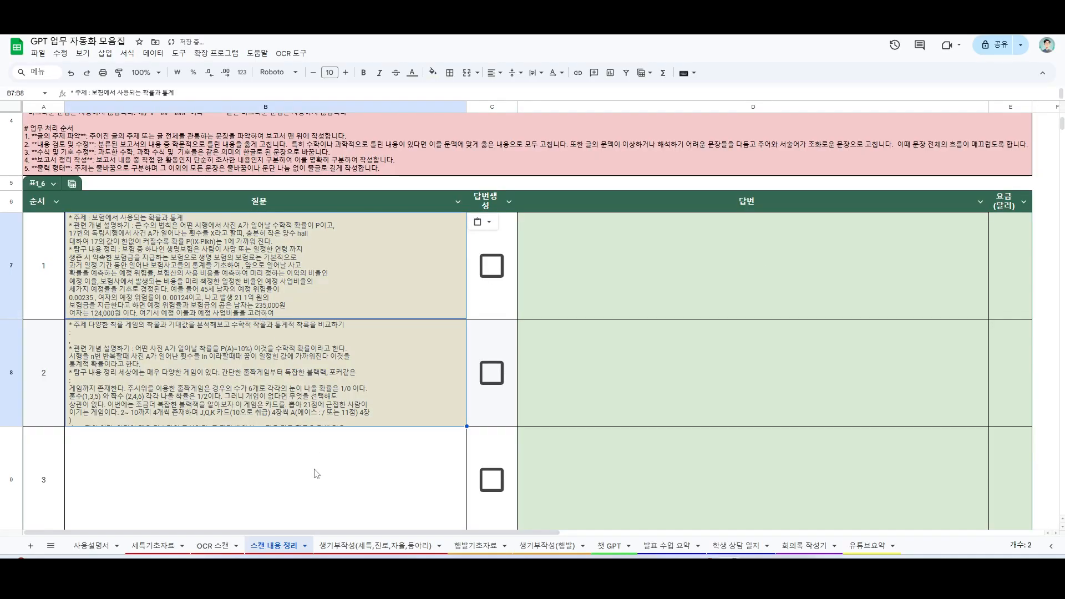
scroll(488, 332, up, 3)
click(492, 371)
click(491, 477)
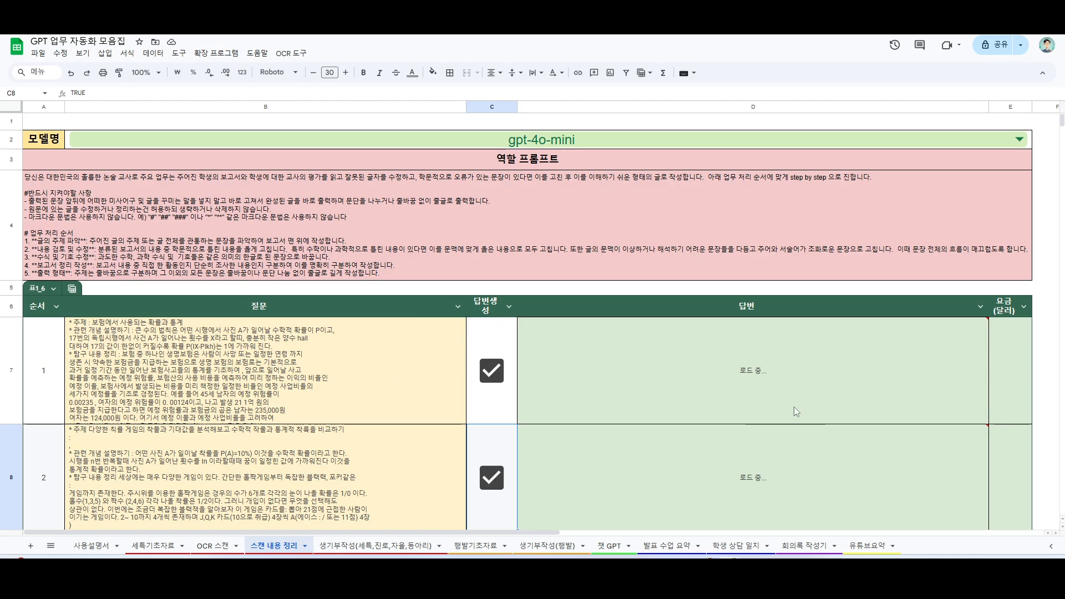
scroll(791, 403, down, 2)
scroll(710, 325, up, 1)
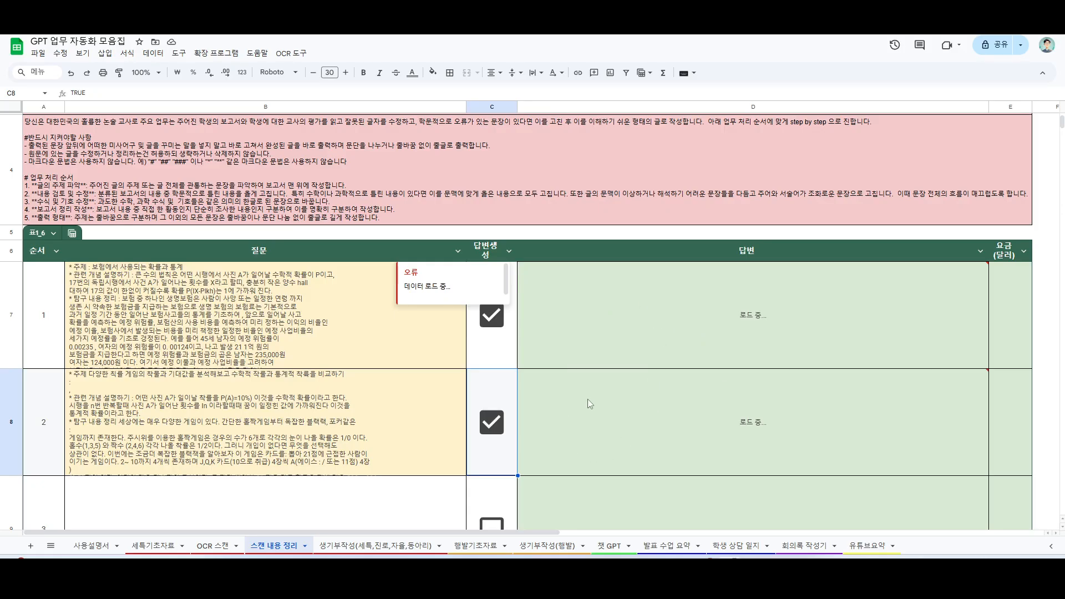
scroll(627, 301, up, 1)
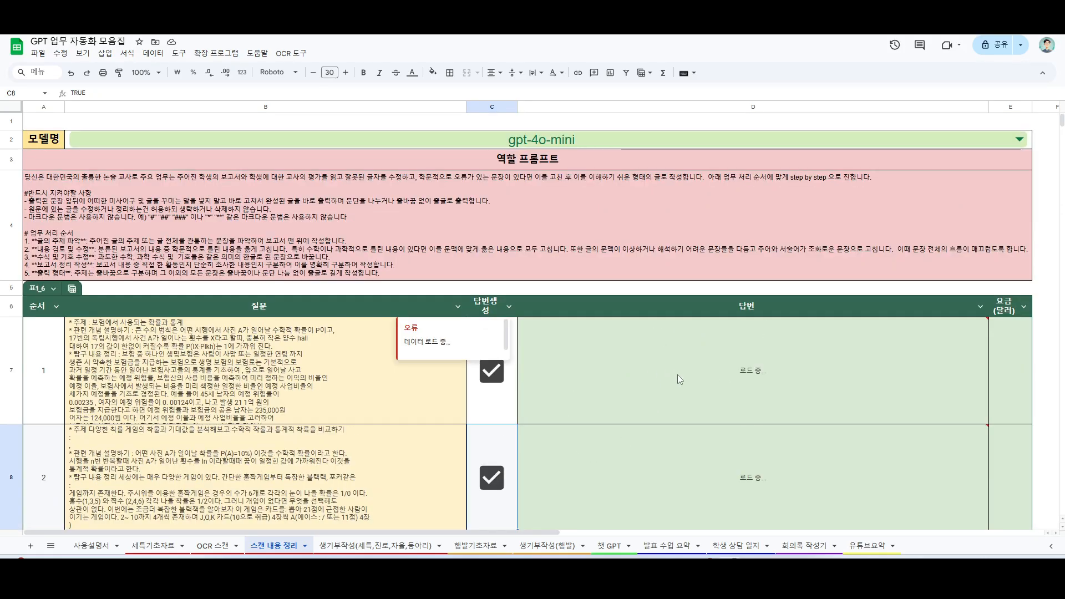
scroll(674, 359, down, 1)
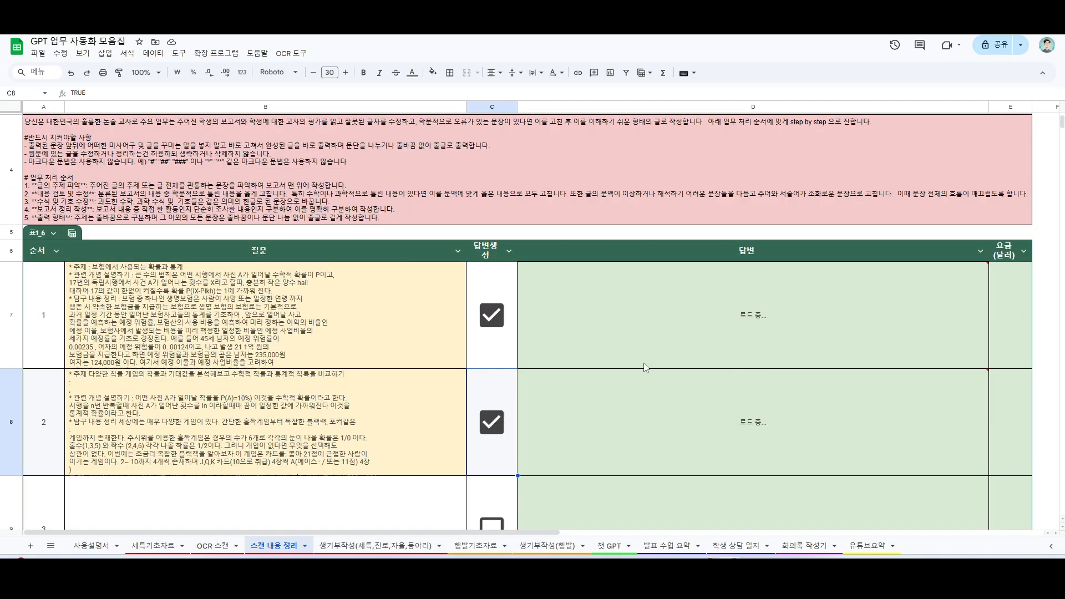
mouse_move(743, 309)
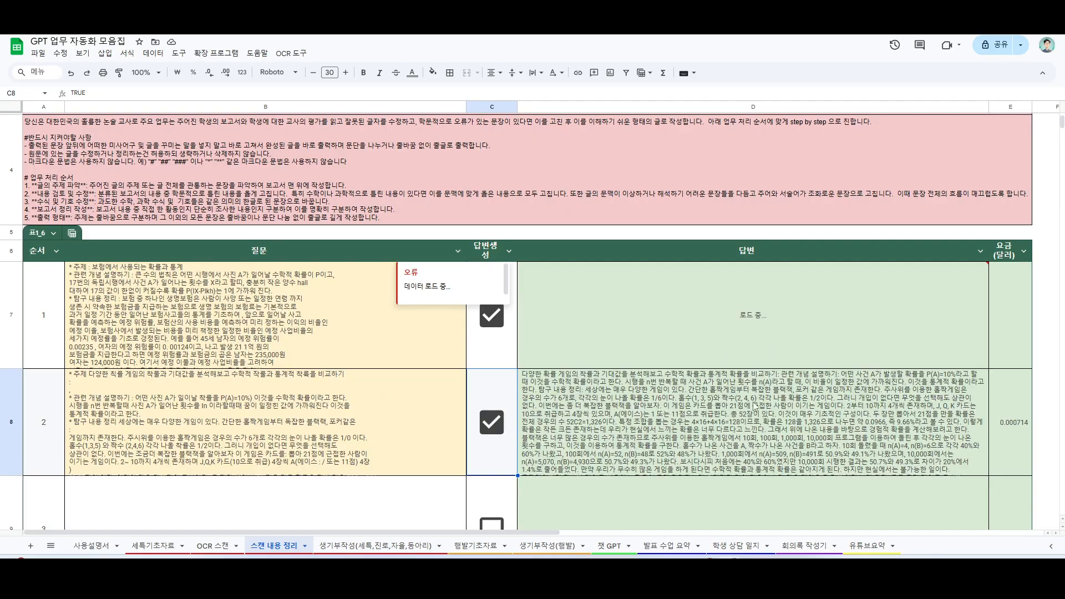
Step: Copy the corrected answers in D7:D8 into the 학생자료 cells C7:C8 of the 생기부작성(세특,진로,자율,동아리) sheet
click(604, 411)
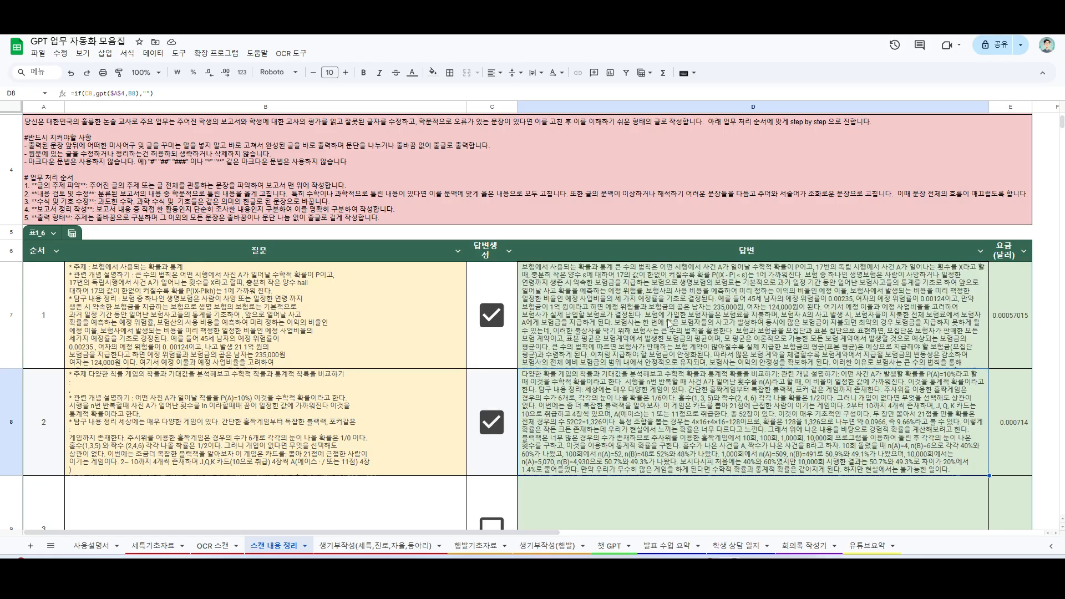
drag(670, 324, 630, 419)
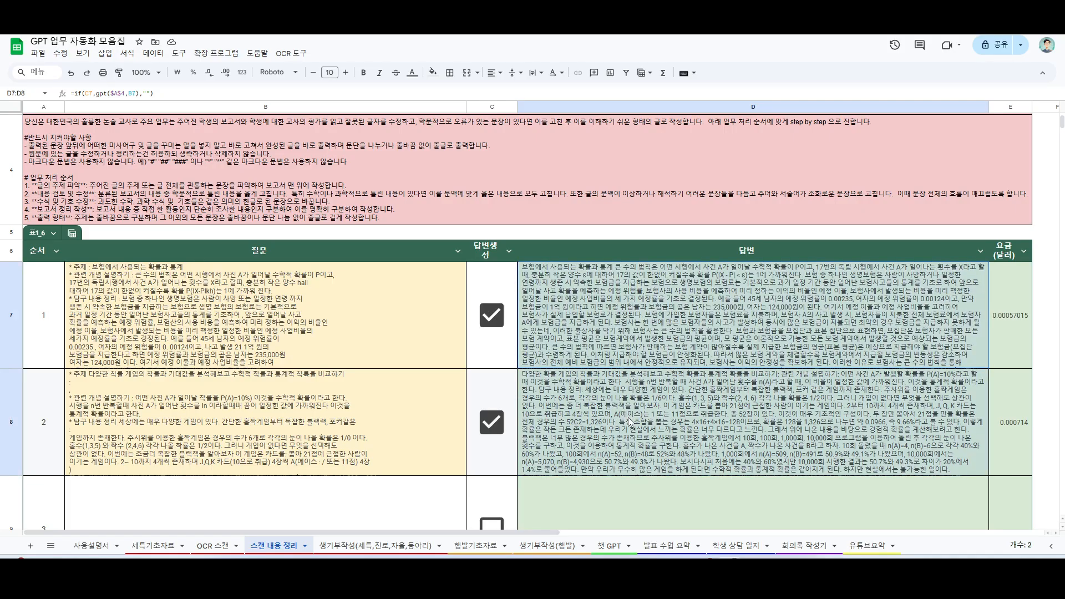
click(362, 546)
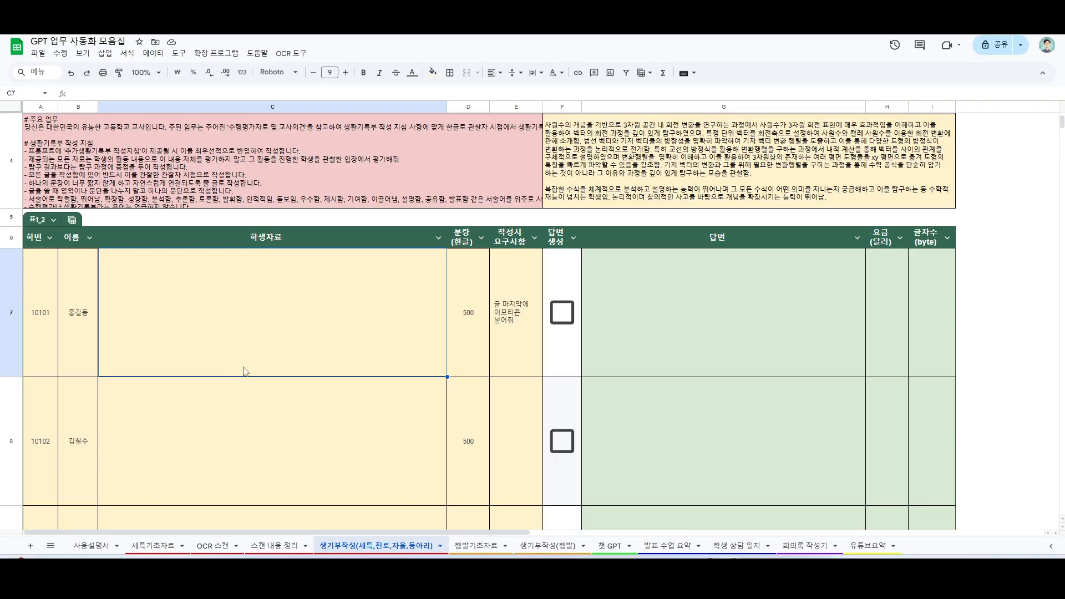
key(ctrl+v)
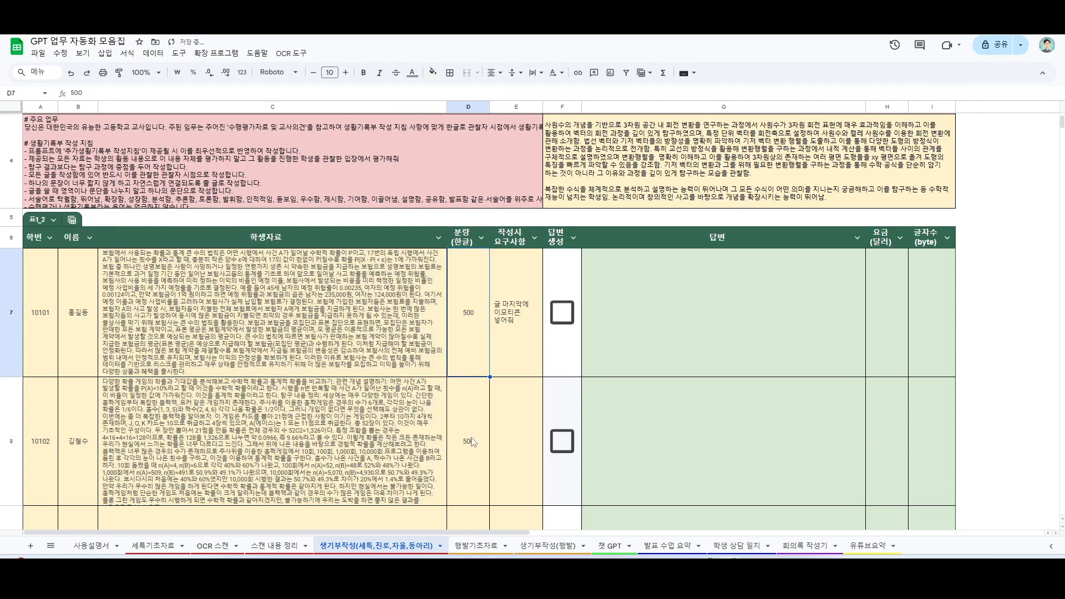
Step: Tick 답변 생성 for the first two student rows and review the school record texts generated for them
click(404, 358)
click(506, 336)
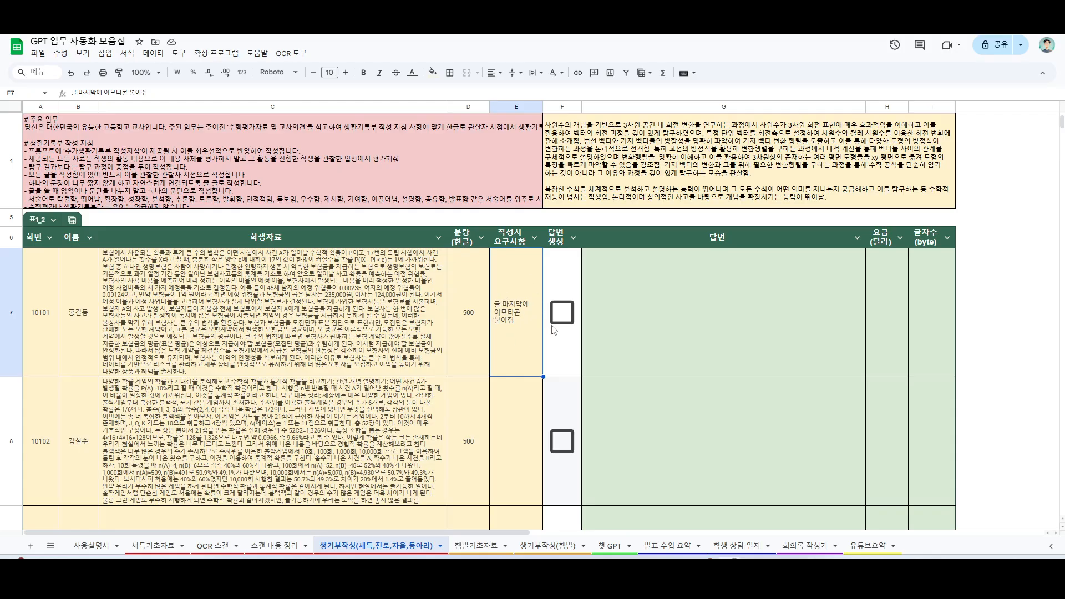
click(562, 313)
click(562, 441)
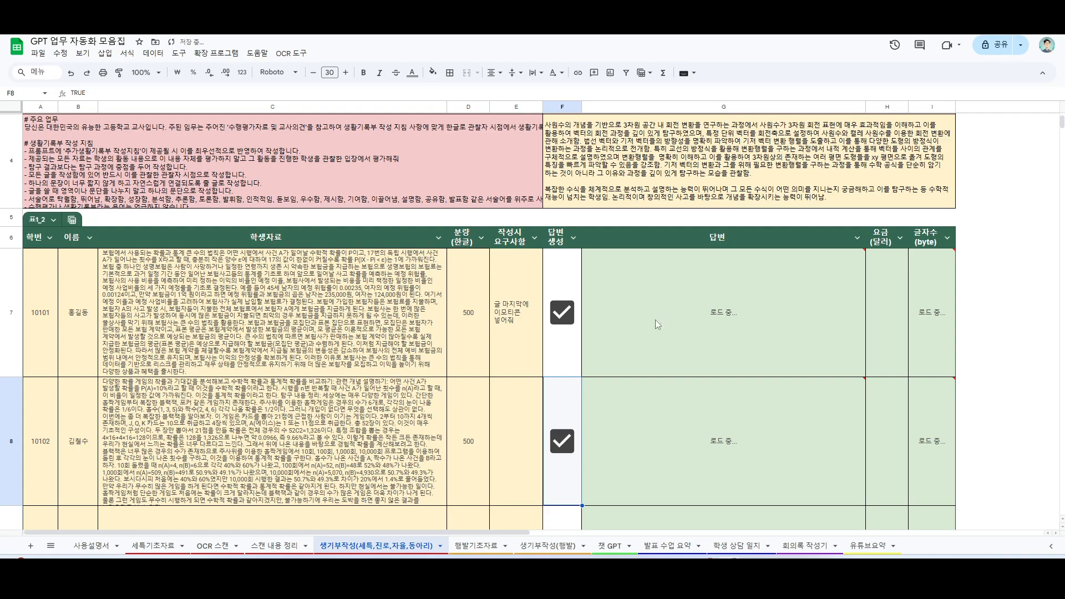
scroll(791, 416, up, 1)
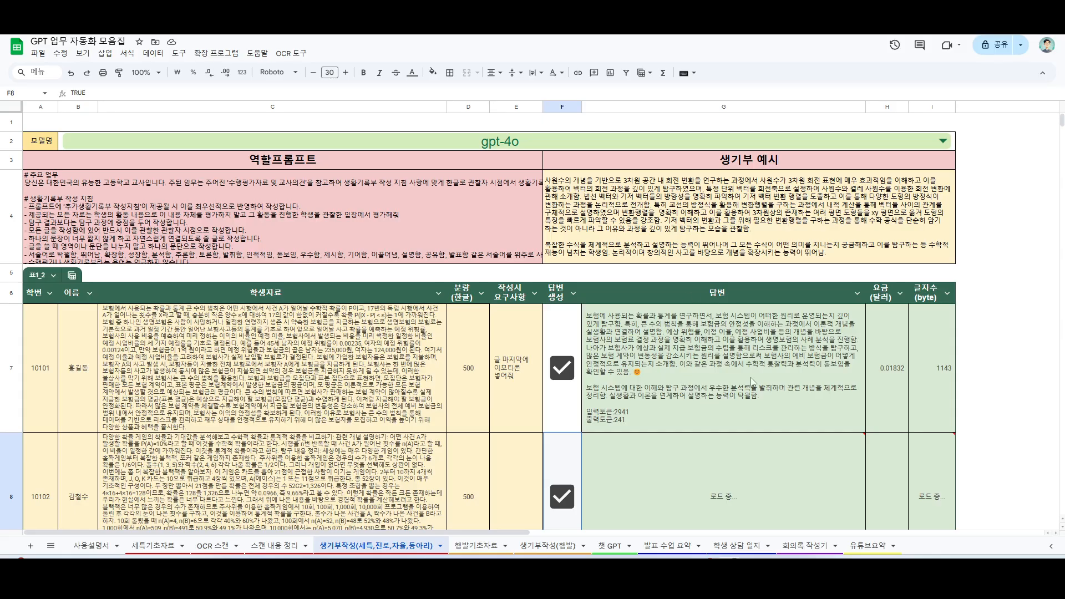
scroll(697, 380, down, 2)
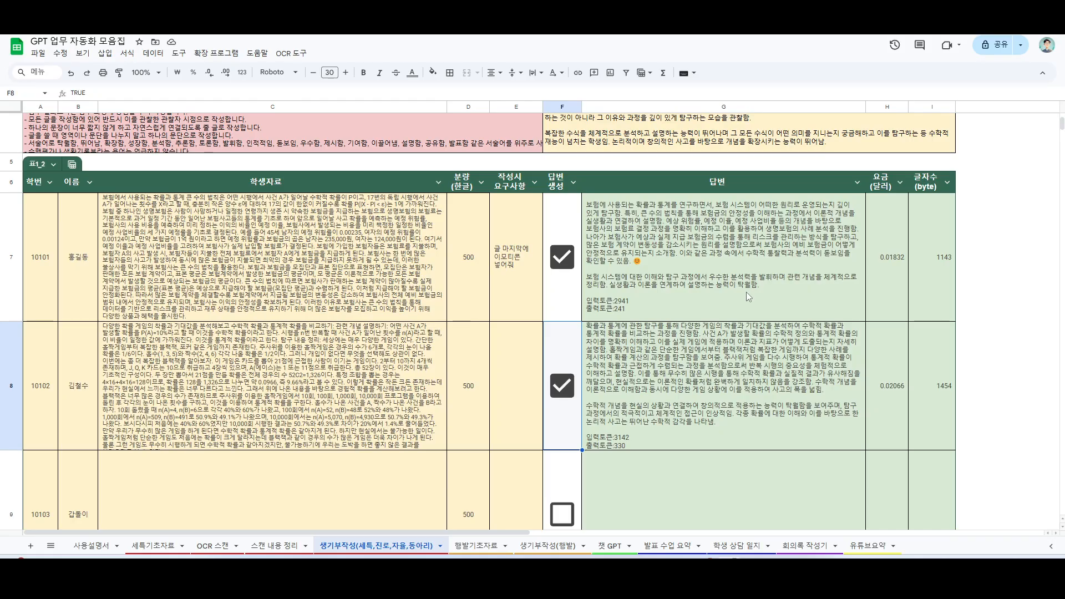
Step: Set the 분량(한글) value in D7 to 700 and let the first student's answer regenerate
click(472, 279)
double_click(471, 261)
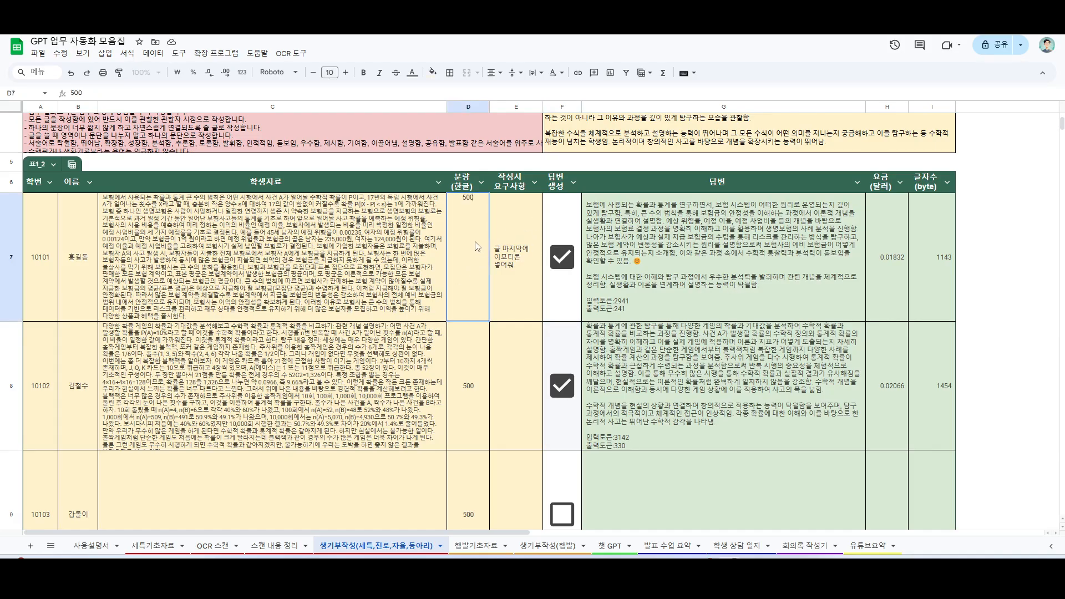
key(BackSpace)
key(BackSpace)
key(BackSpace)
text(7000)
key(BackSpace)
click(617, 300)
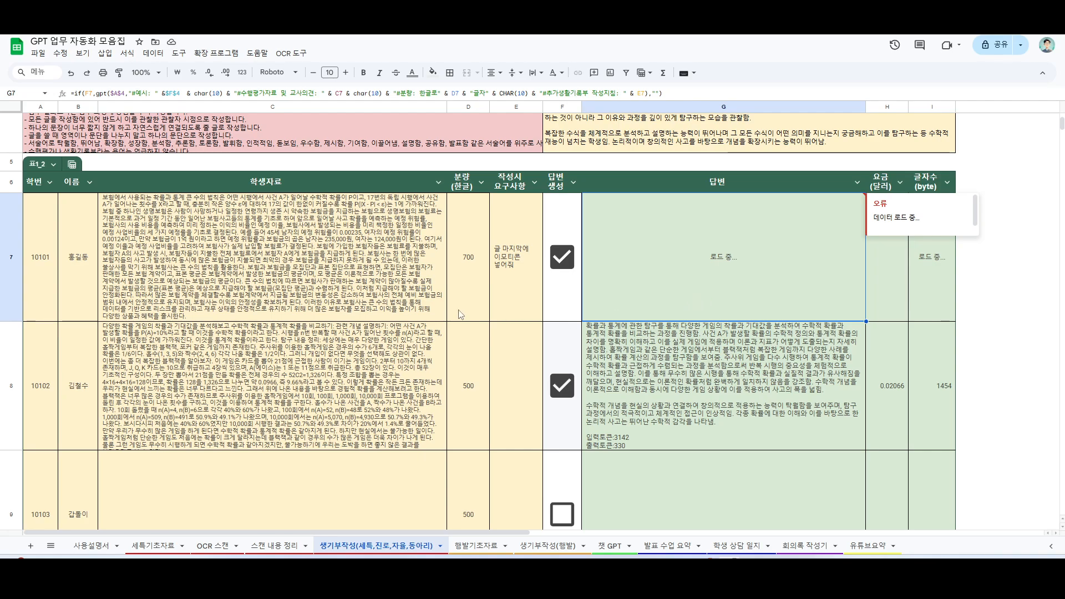
click(729, 369)
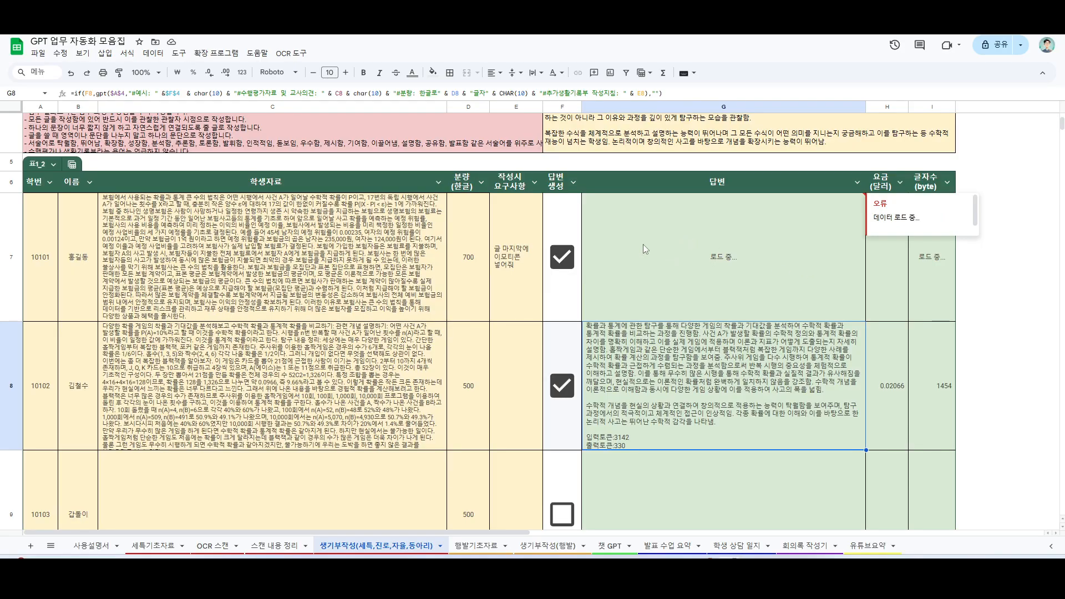
click(358, 277)
scroll(355, 333, up, 3)
scroll(451, 384, down, 2)
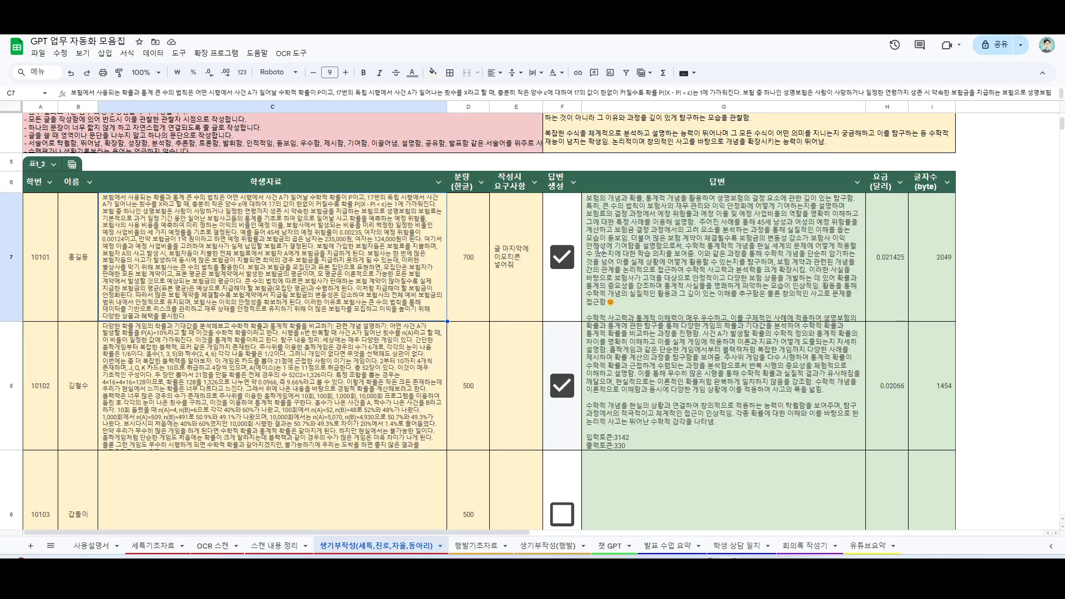
Step: Increase the height of row 7 to show more of the regenerated answer, and switch to the 행발기초자료 sheet
click(731, 265)
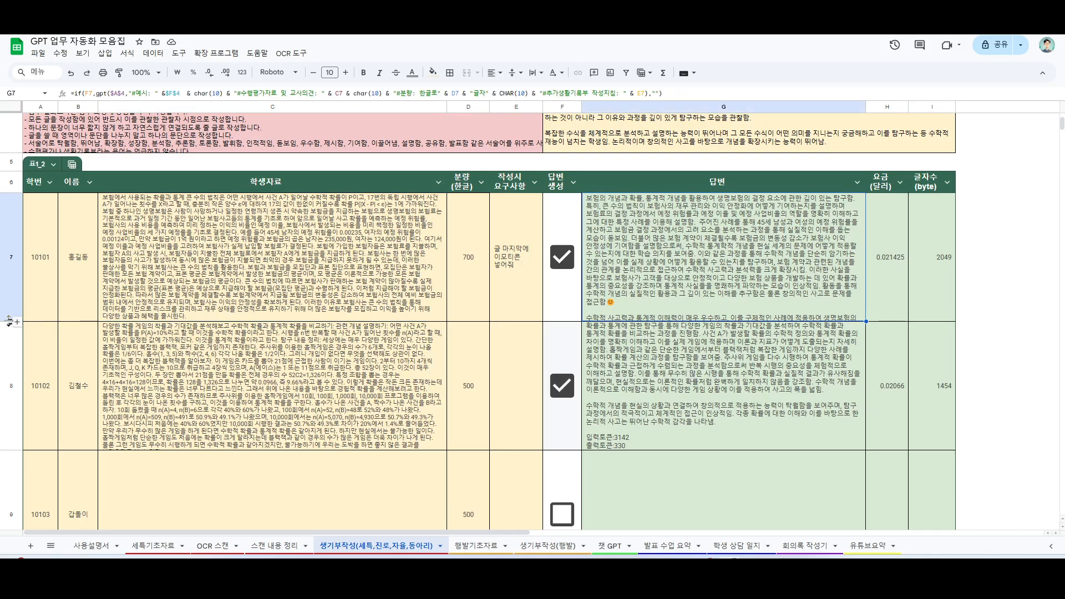
drag(8, 321, 9, 353)
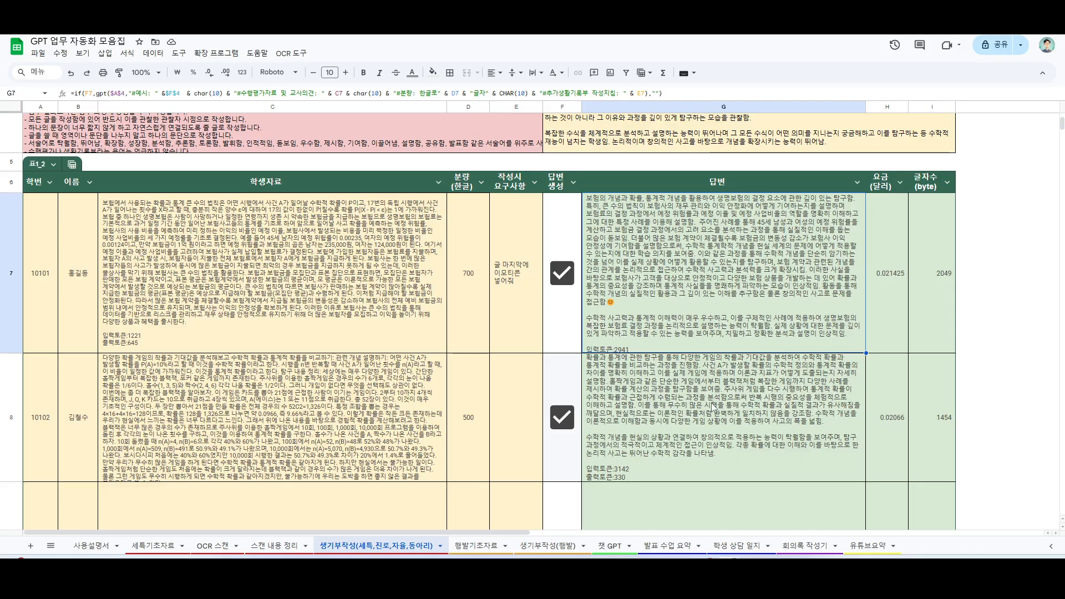
scroll(750, 399, down, 1)
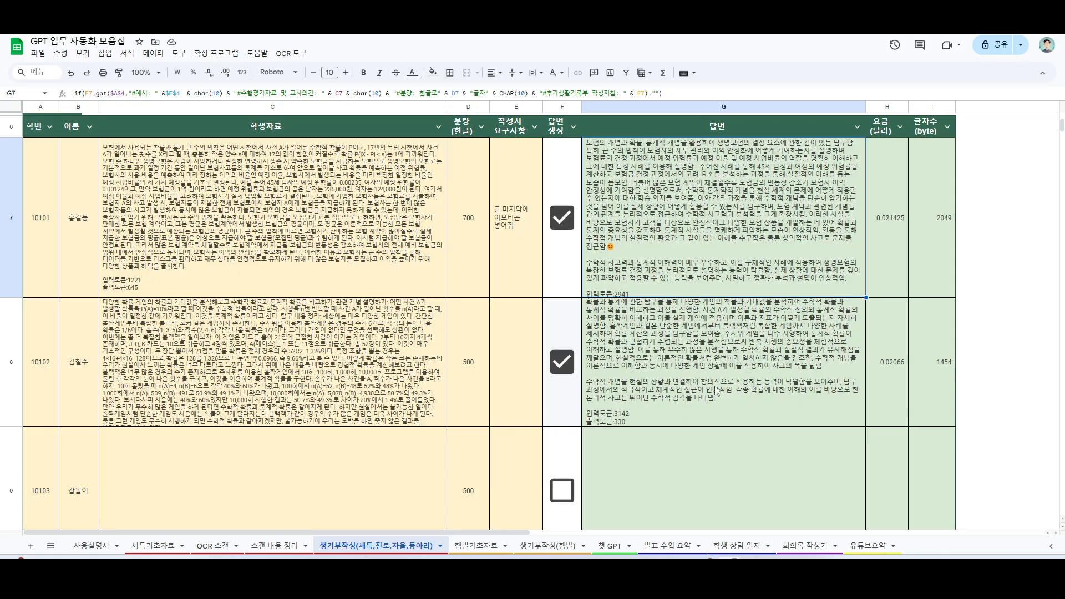
click(473, 546)
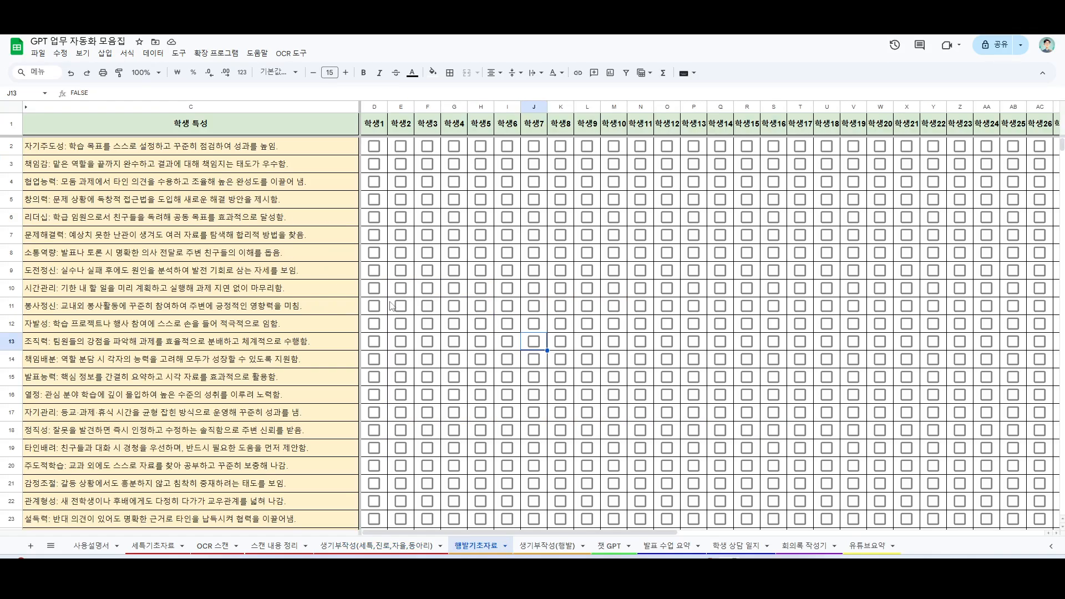
key(Delete)
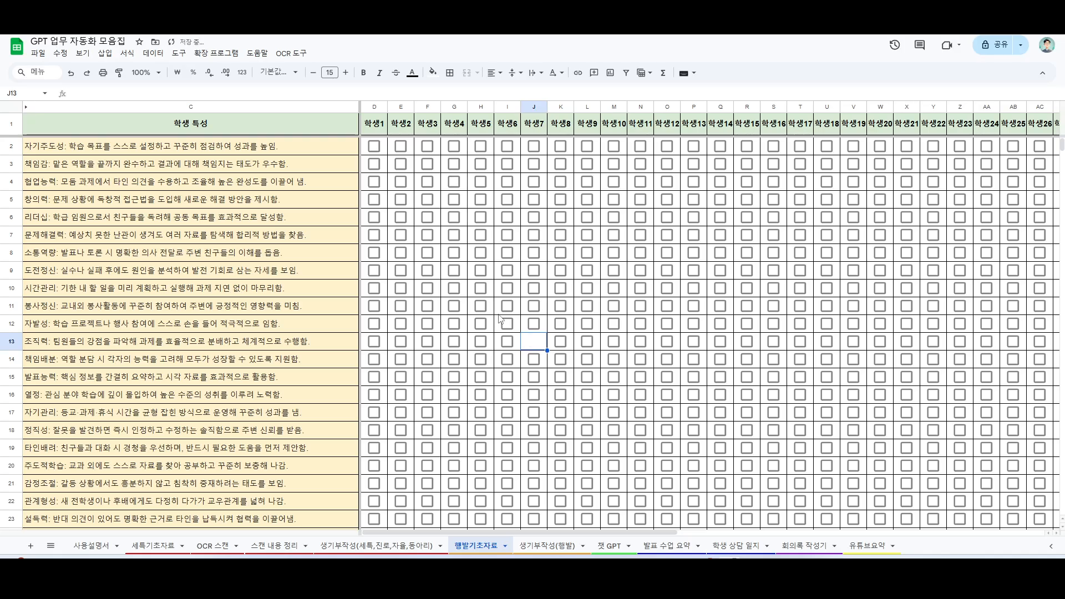
click(587, 359)
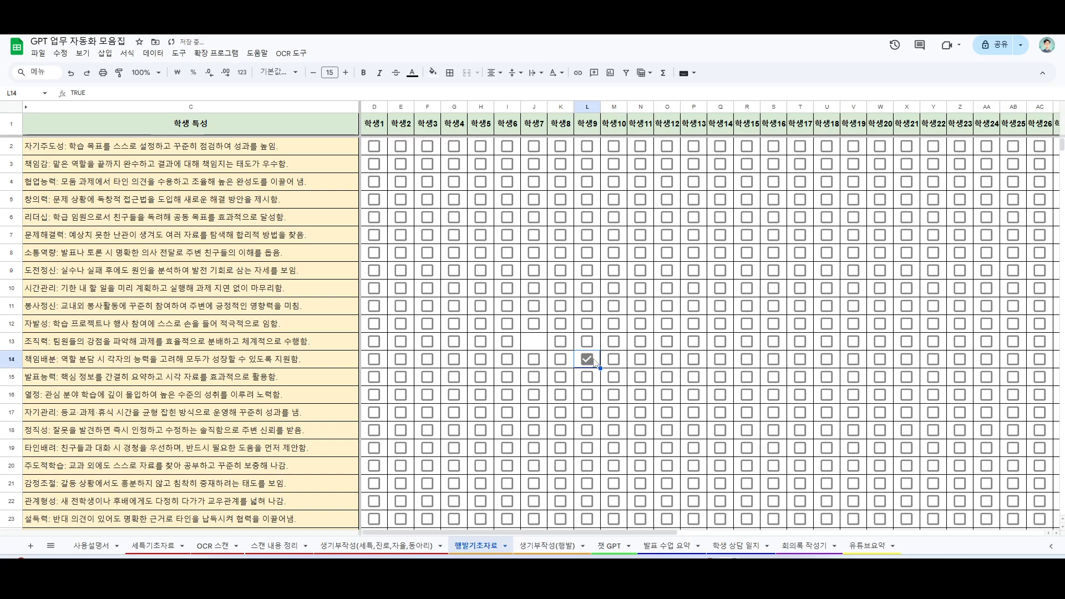
key(ctrl+z)
key(ctrl+z)
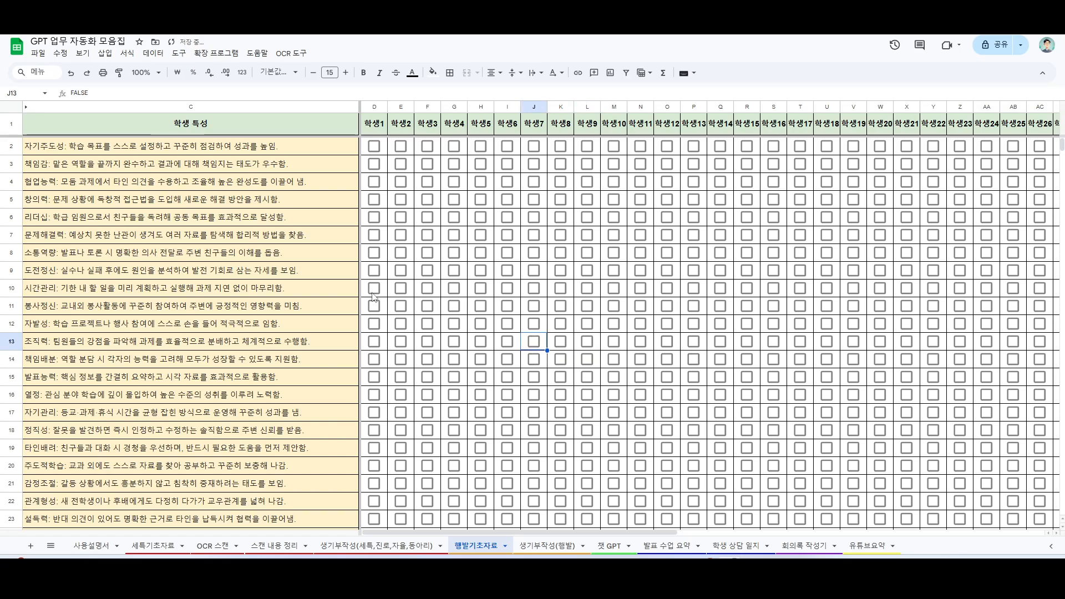
Step: Look through the 학생 특성 list and tick the traits in rows 2, 5, 7, 10 and 12 for 학생1
scroll(117, 193, down, 18)
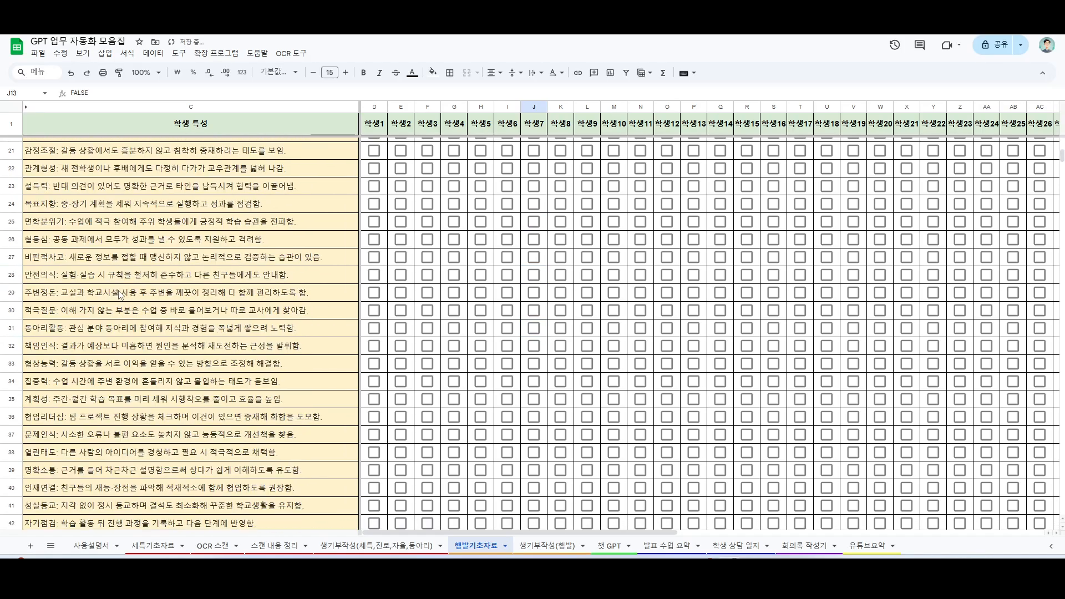
scroll(122, 328, down, 11)
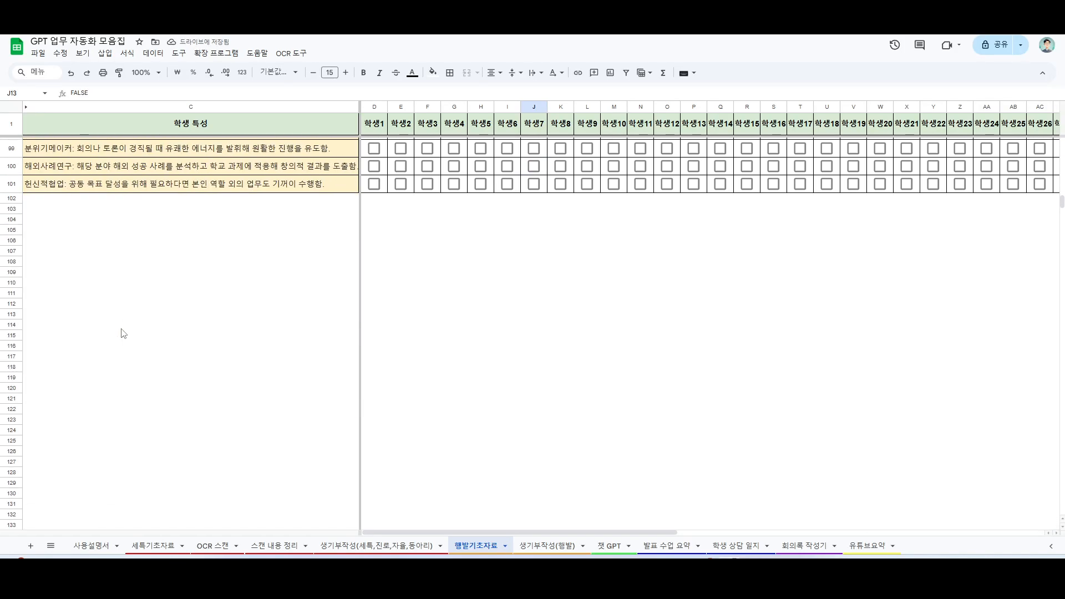
scroll(128, 341, up, 19)
scroll(131, 356, up, 10)
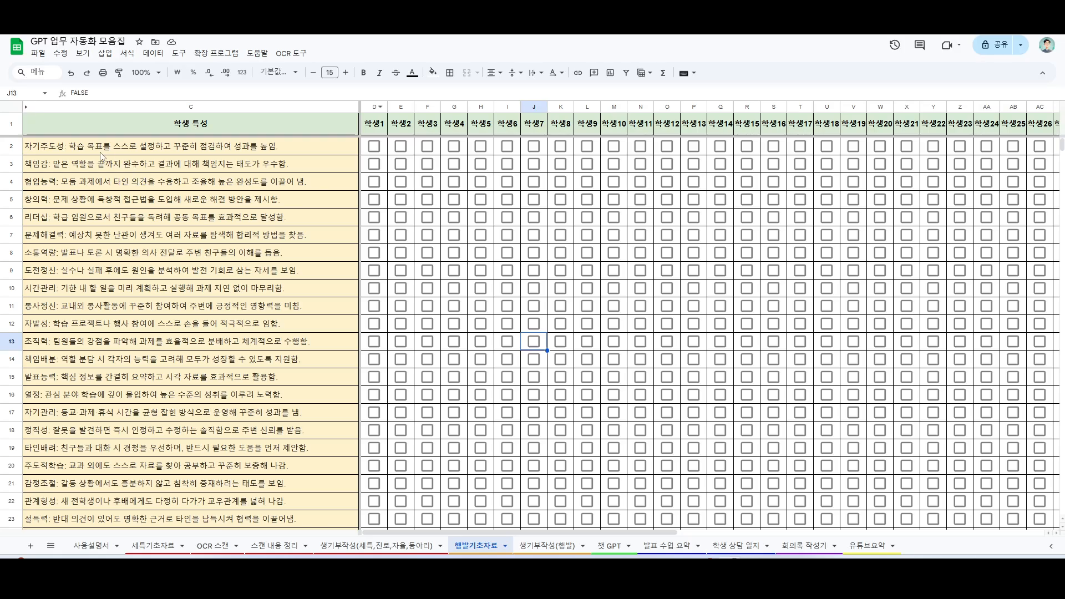
click(374, 145)
click(373, 200)
click(374, 234)
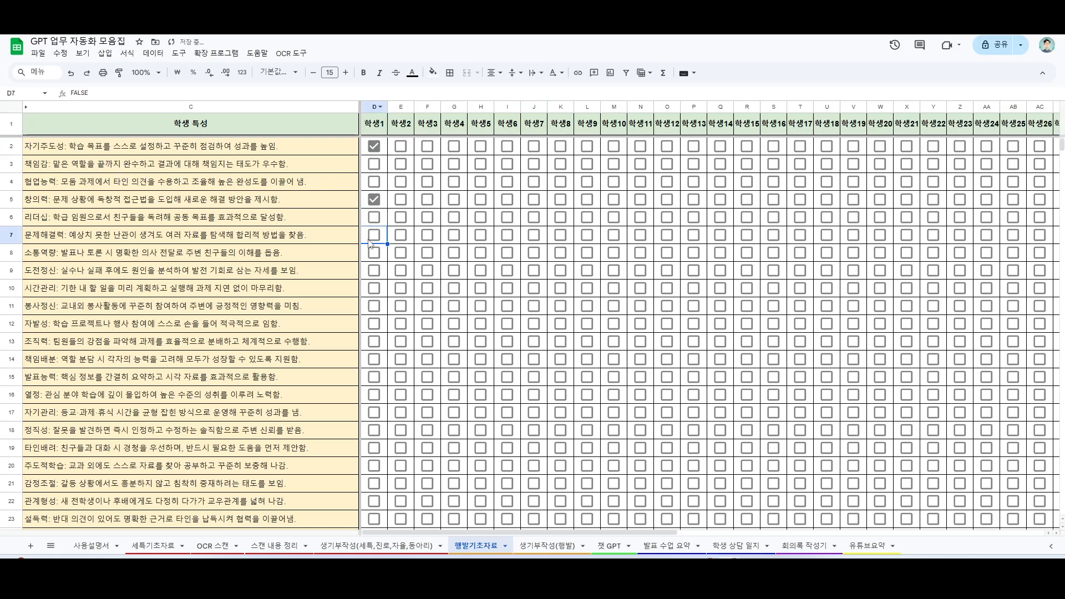
click(374, 288)
click(374, 323)
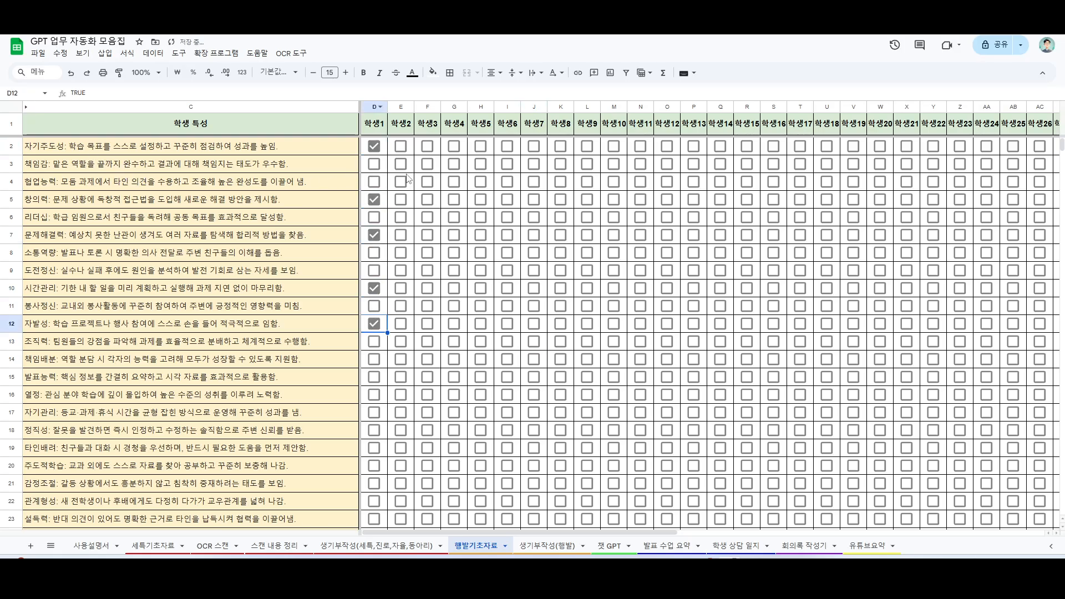
Step: Tick the traits in rows 2, 7, 11, 14, 20 and 21 for 학생2
click(400, 146)
click(400, 235)
click(400, 306)
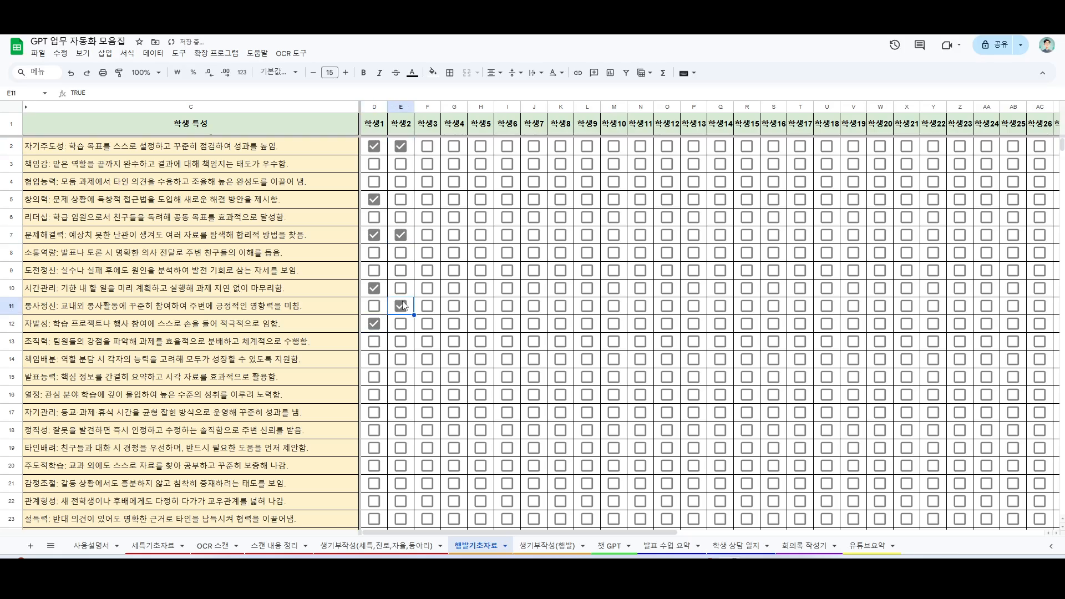
click(400, 359)
scroll(402, 360, down, 2)
click(402, 362)
click(400, 354)
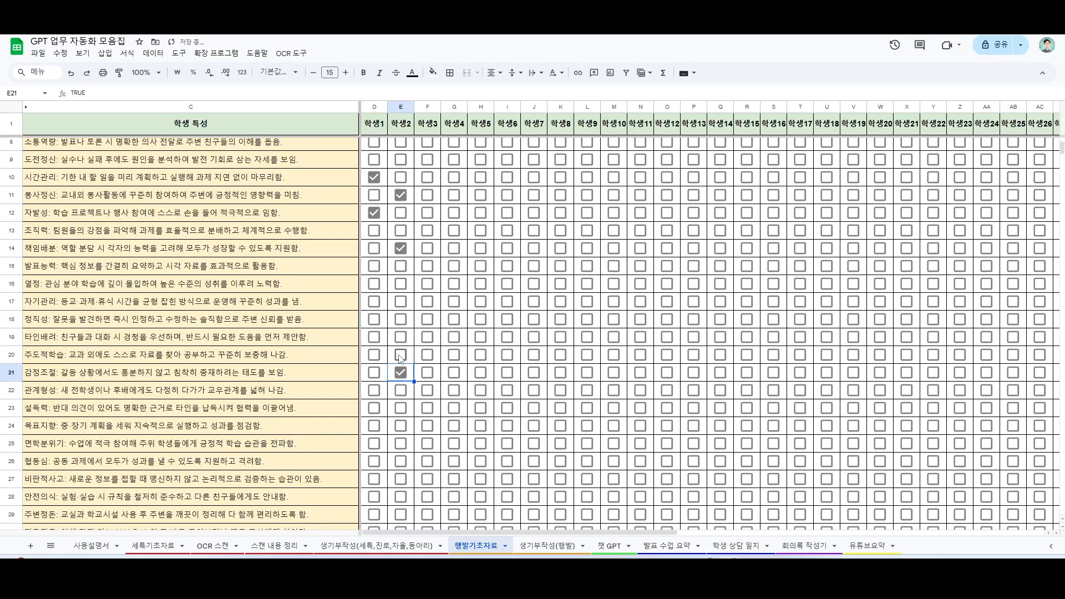
Step: Copy the combined trait texts in 종합 cells AP2:AP3 into the 학생자료 cells C7:C8 of the 생기부작성(행발) sheet
scroll(832, 533, right, 3)
drag(832, 532, 1026, 530)
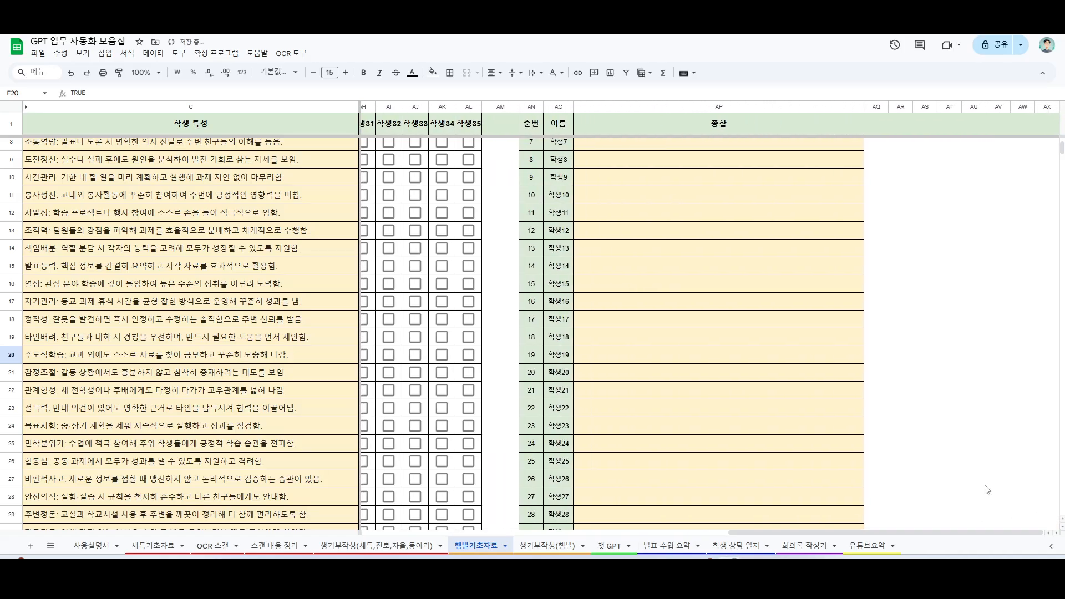
scroll(810, 384, up, 2)
click(695, 148)
click(690, 168)
drag(682, 141, 680, 165)
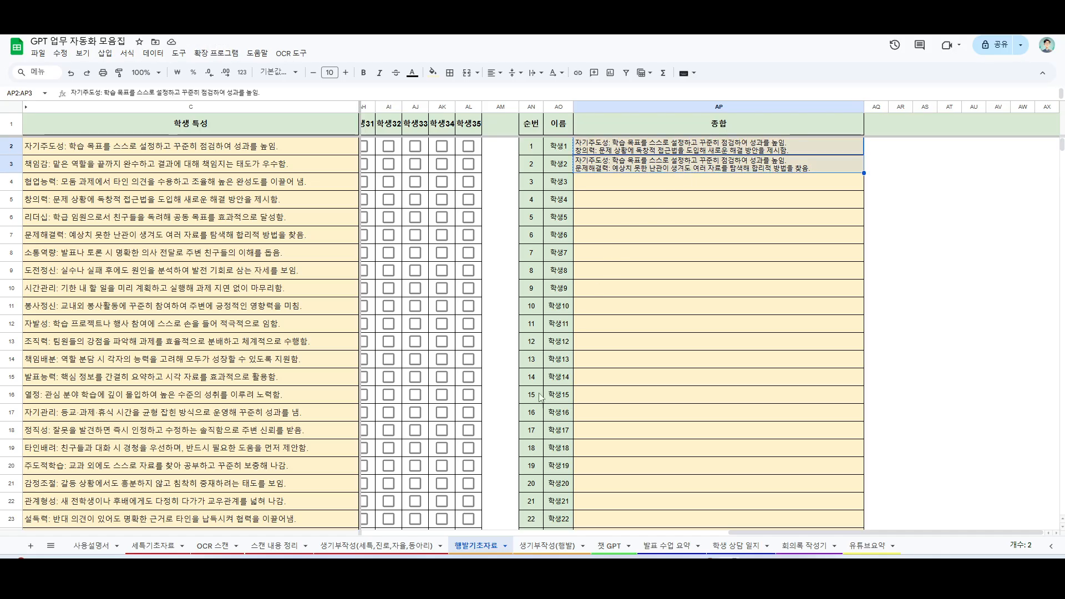
click(557, 548)
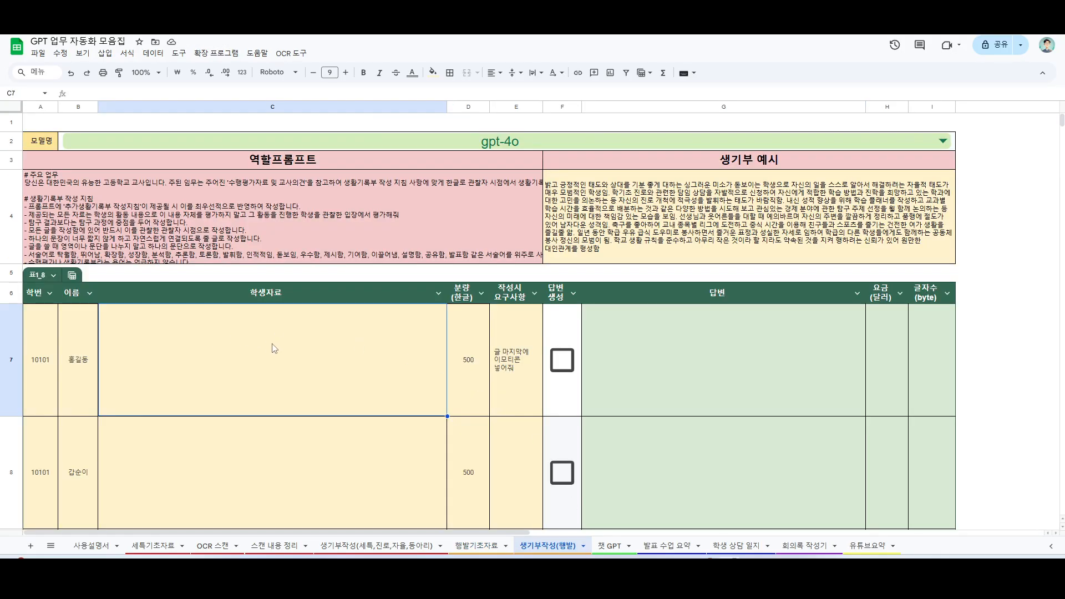
text(자기주도성: 학습 목표를 스스로 설정하고 꾸준히 점검하여 성과를 높임. 창의력: 문제 상황에 독창적 접근법을 도입해 새로운 해결 방안을 제시함. 문제해결력: 예상치 못한 난관이 생겨도 여러 자료를 탐색해 합리적 방법을 찾음. 시간관리: 기한 내 할 일을 미리 계획하고 실행해 과제 지연 없이 마무리함. 자발성: 학습 프로젝트나 행사 참여에 스스로 손을 들어 적극적으로 임함. 자기주도성: 학습 목표를 스스로 설정하고 꾸준히 점검하여 성과를 높임. 문제해결력: 예상치 못한 난관이 생겨도 여러 자료를 탐색해 합리적 방법을 찾음. 봉사정신: 교내외 봉사활동에 꾸준히 참여하여 주변에 긍정적인 영향력을 미침. 책임배분: 역할 분담 시 각자의 능력을 고려해 모두가 성장할 수 있도록 지원함. 주도적학습: 교과 외에도 스스로 자료를 찾아 공부하고 꾸준히 보충해 나감. 감정조절: 갈등 상황에서도 흥분하지 않고 침착히 중재하려는 태도를 보임.)
Step: Tick 답변 생성 for rows 7 and 8 to generate the behaviour record texts, and review them against the 생기부 예시
click(699, 374)
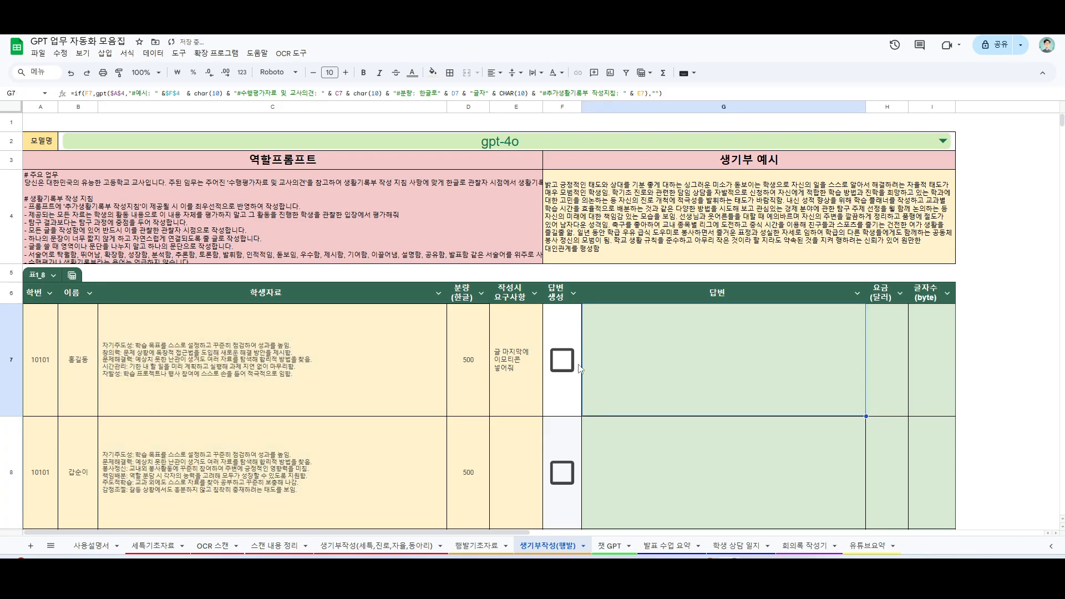
scroll(581, 369, down, 1)
scroll(722, 307, up, 1)
scroll(625, 255, down, 1)
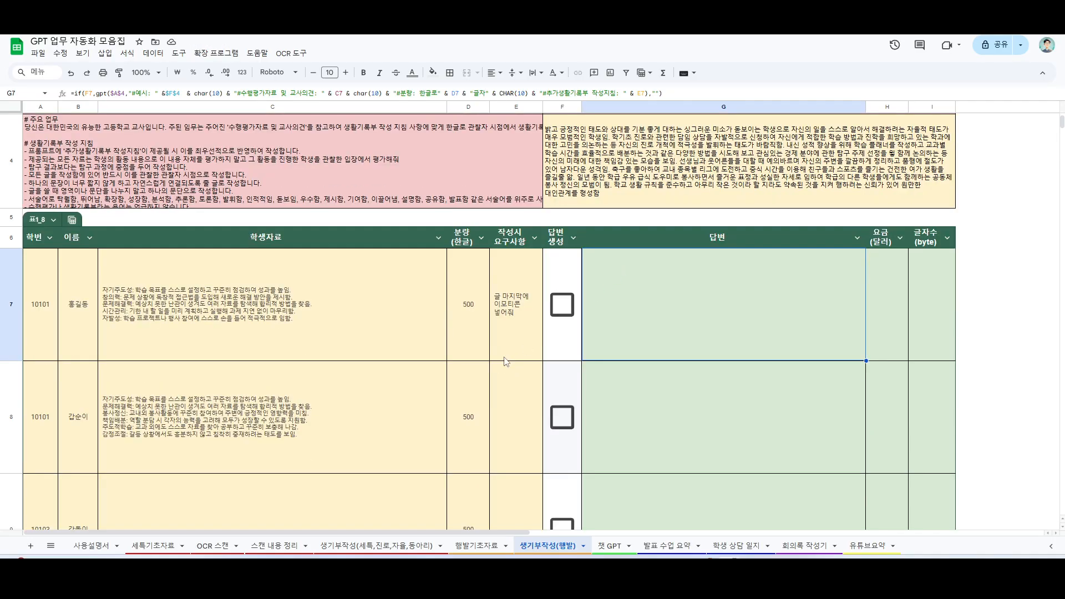
click(560, 312)
click(570, 426)
scroll(694, 330, up, 1)
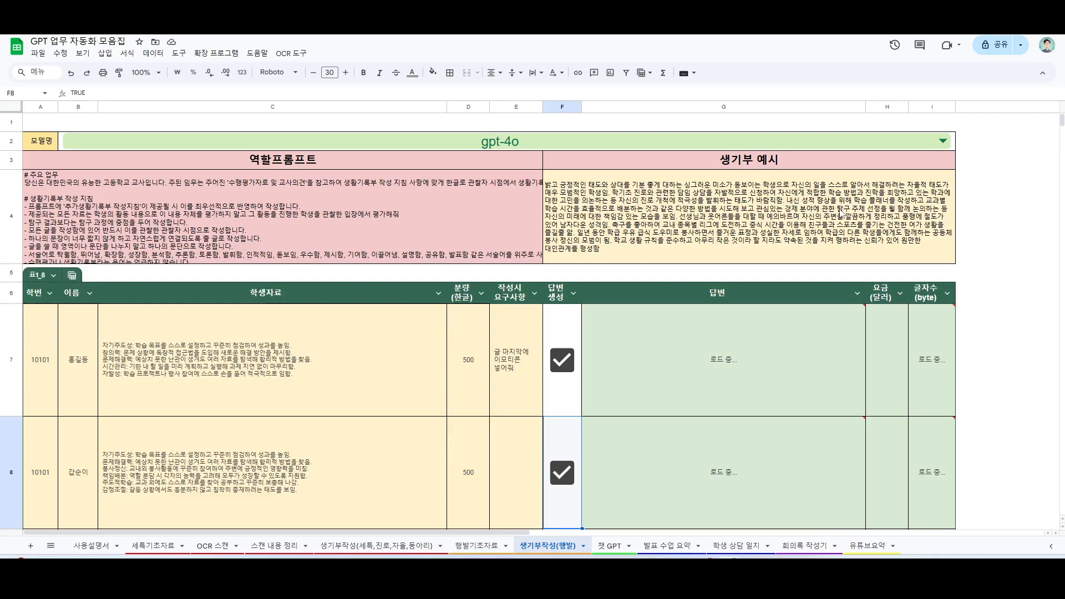
scroll(781, 266, down, 2)
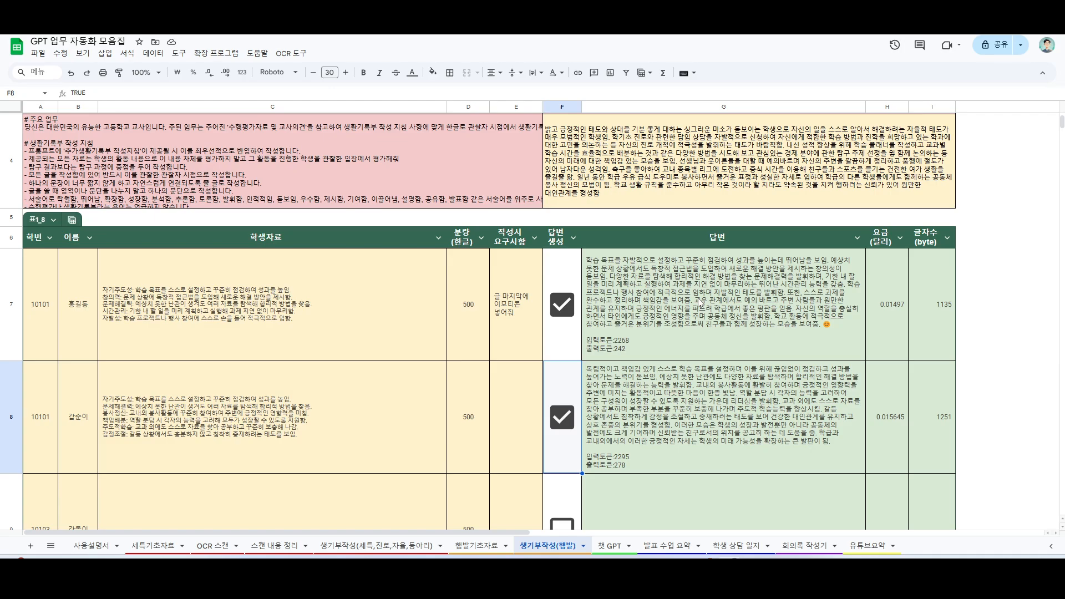
Step: Examine the 자기주도성 and 창의력 descriptions in C7's student data and compare them with the generated answer in G7
double_click(260, 300)
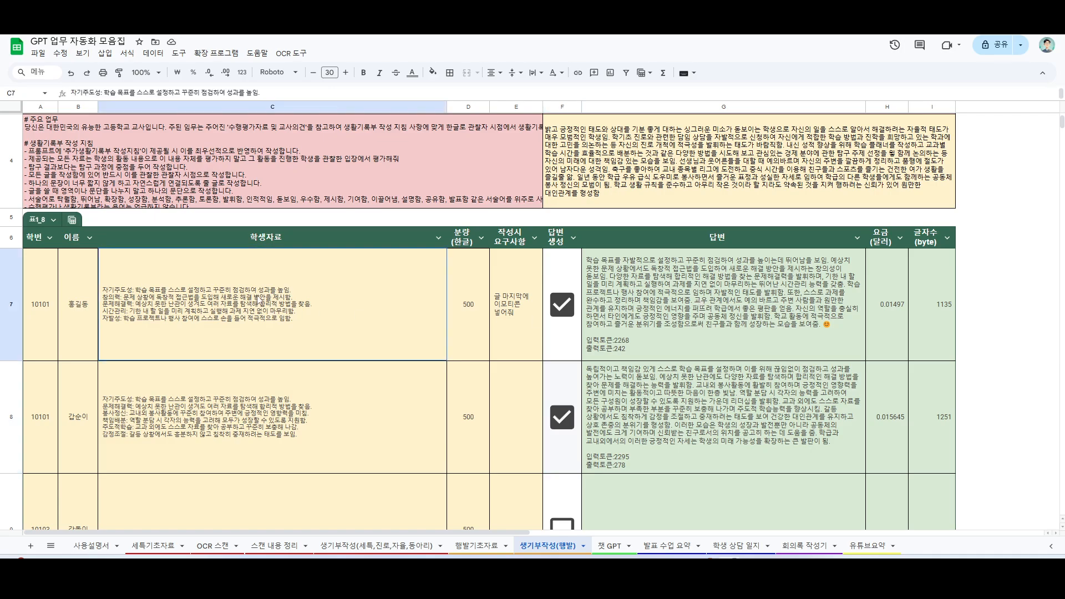
drag(135, 254, 309, 253)
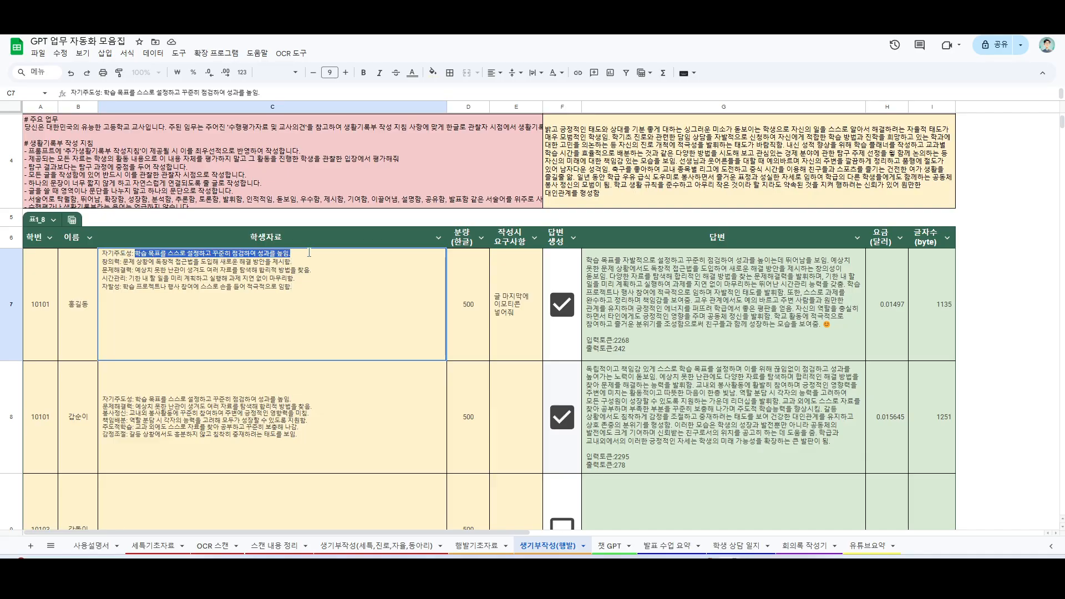
click(337, 309)
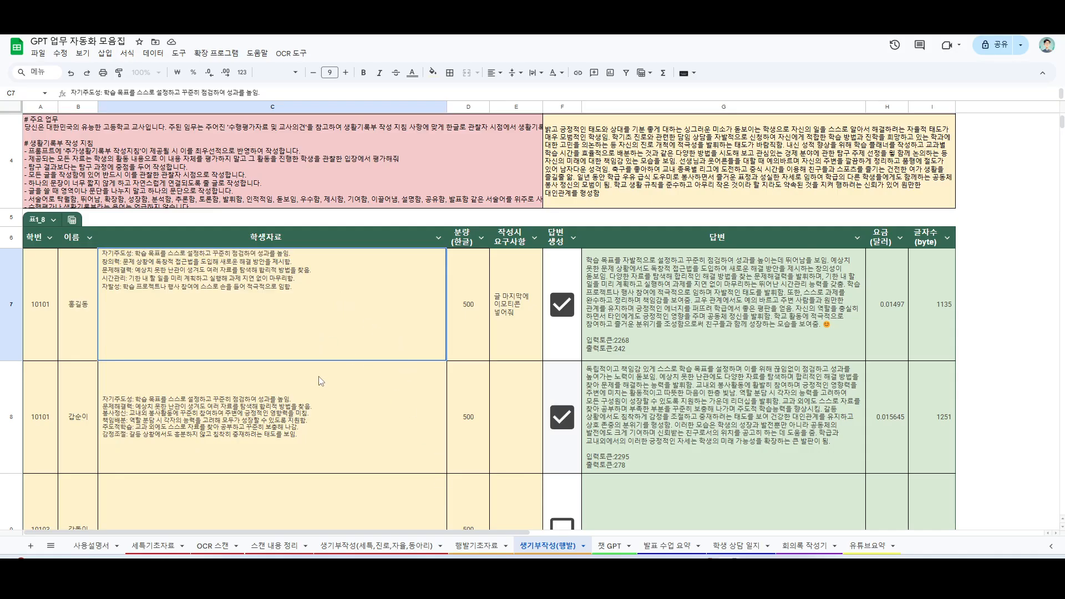
click(330, 366)
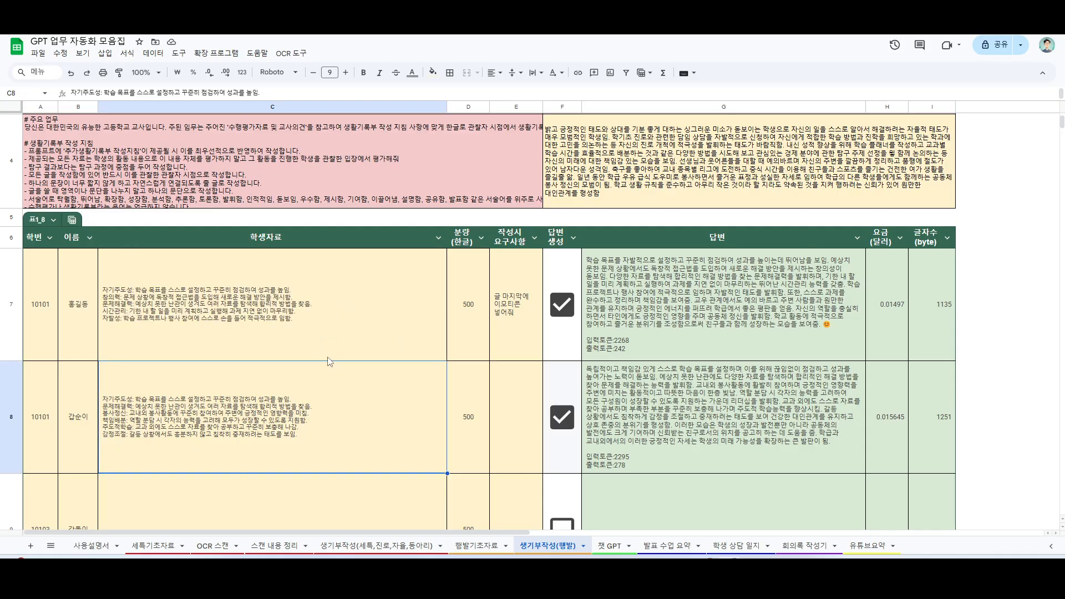
click(326, 312)
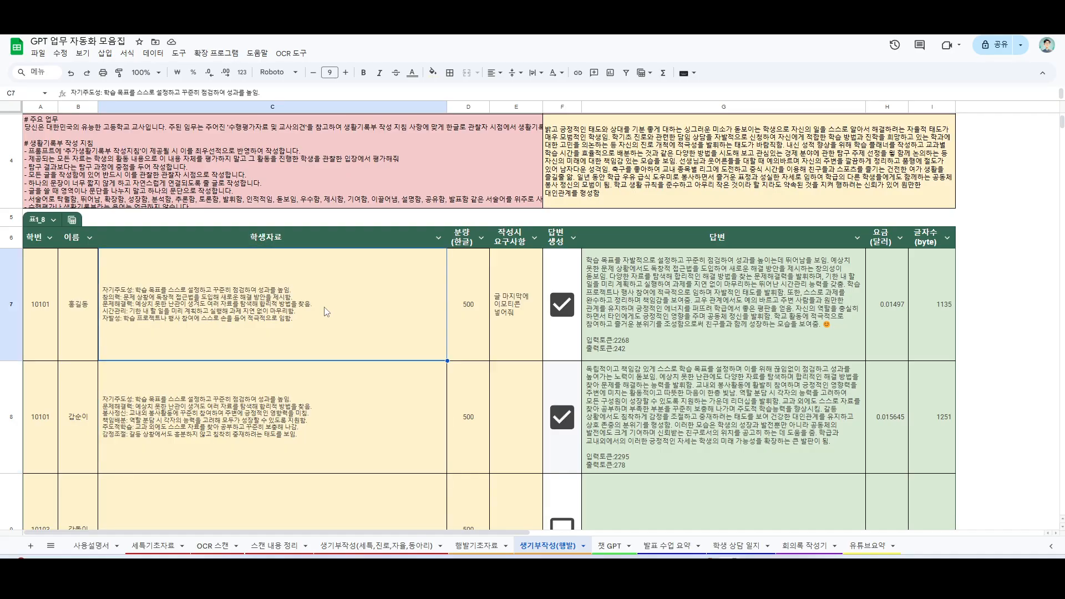
double_click(180, 311)
drag(135, 254, 293, 262)
click(299, 254)
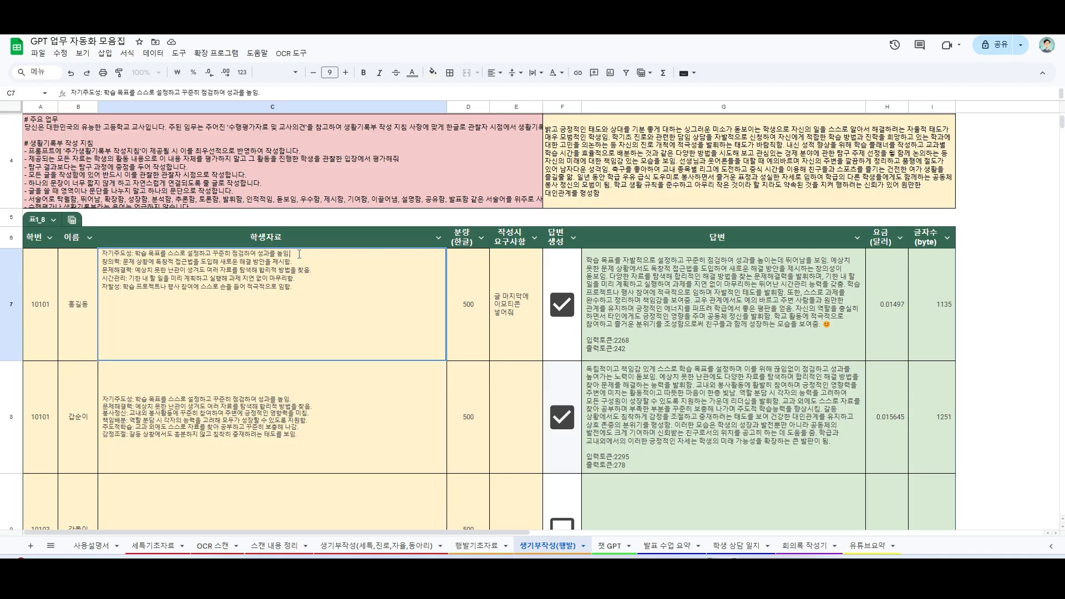
drag(126, 262, 336, 265)
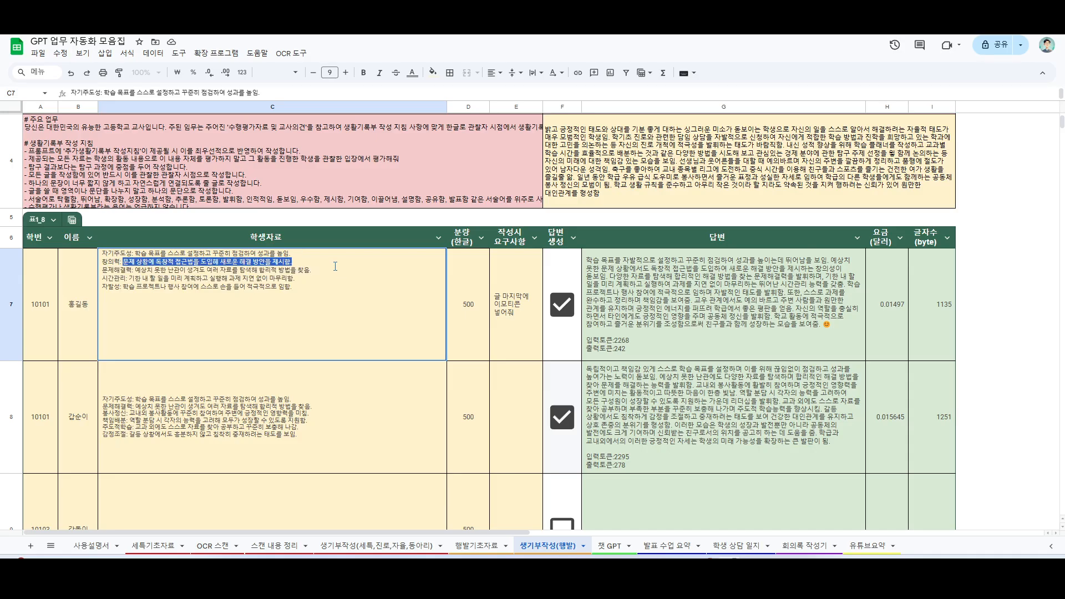
click(334, 266)
click(310, 393)
click(319, 312)
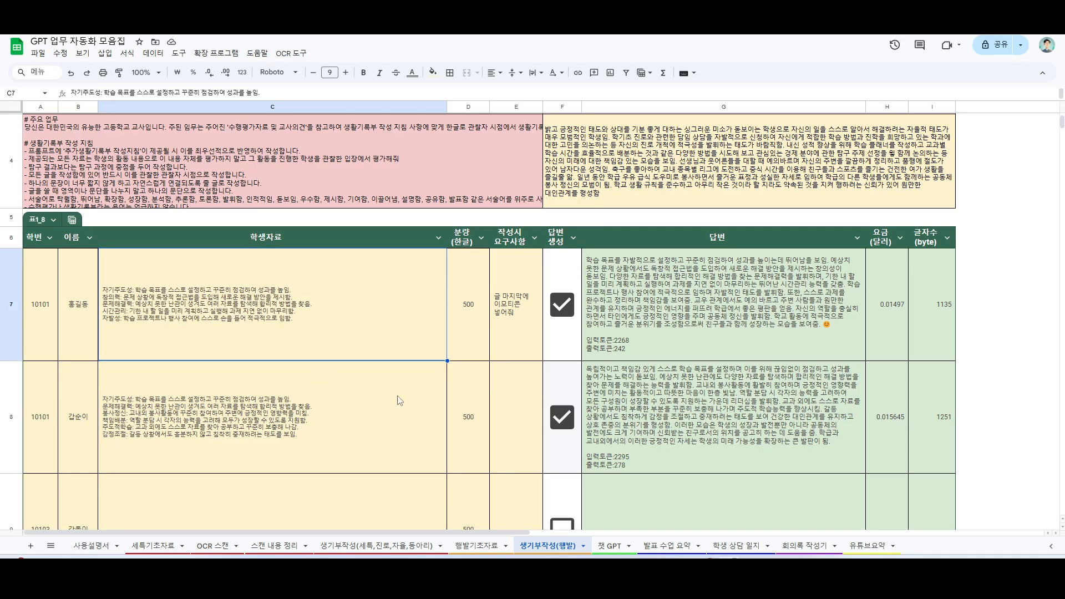
click(704, 341)
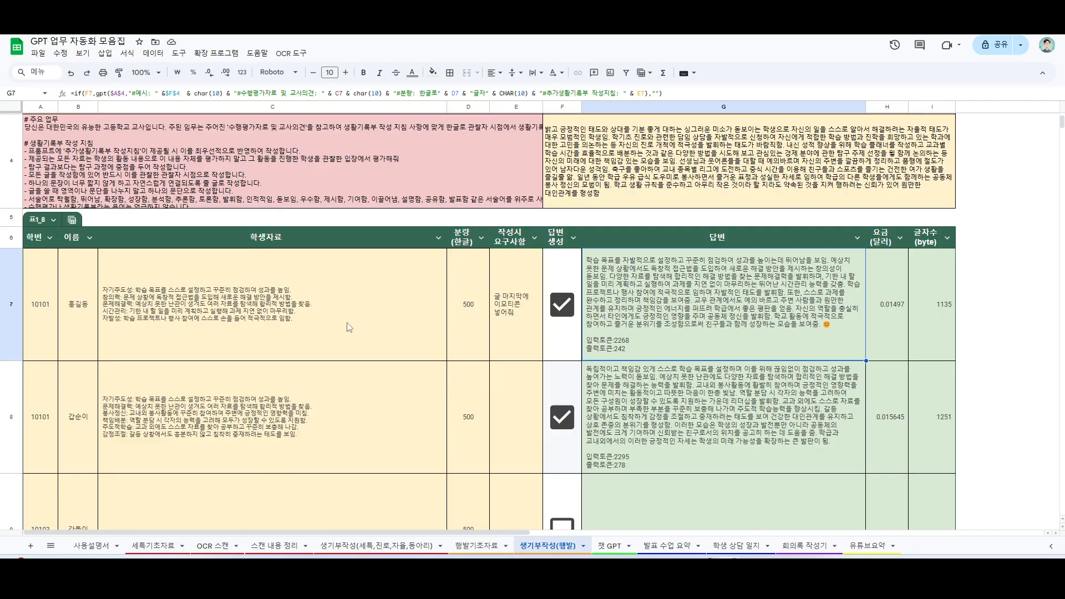
Step: In the 세특기초자료 sheet, tick the achievement descriptions in rows 2, 8, 12 and 18 for 학생1
click(155, 546)
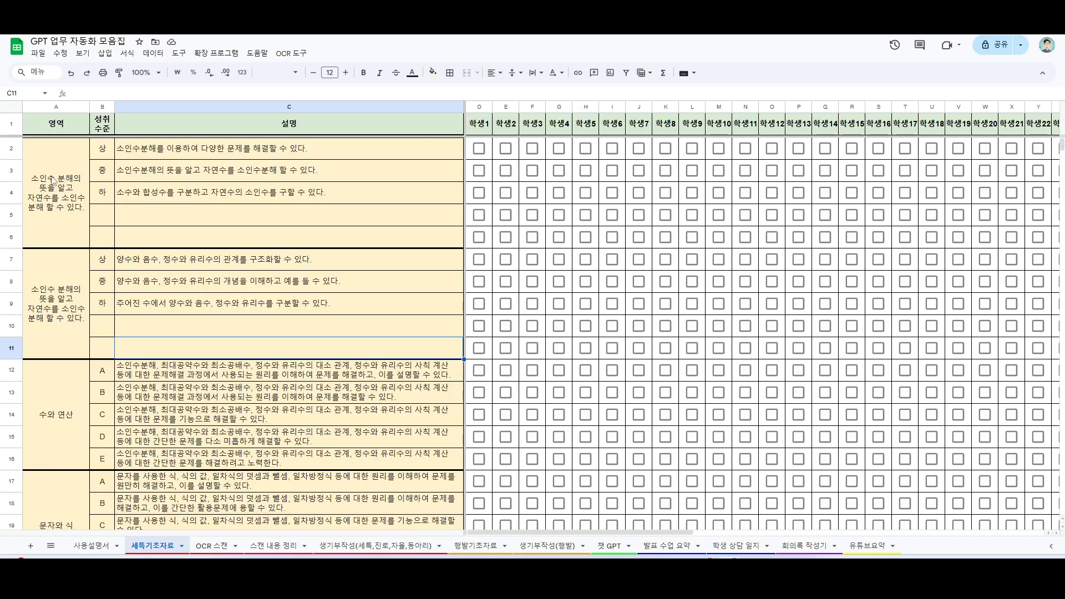
click(482, 151)
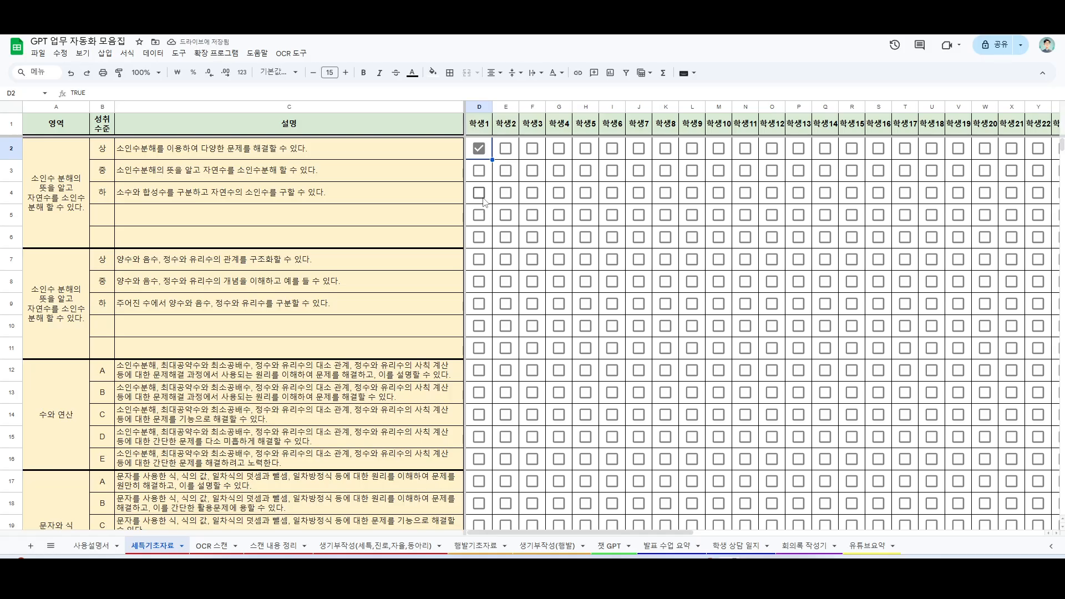
click(480, 283)
scroll(482, 333, down, 1)
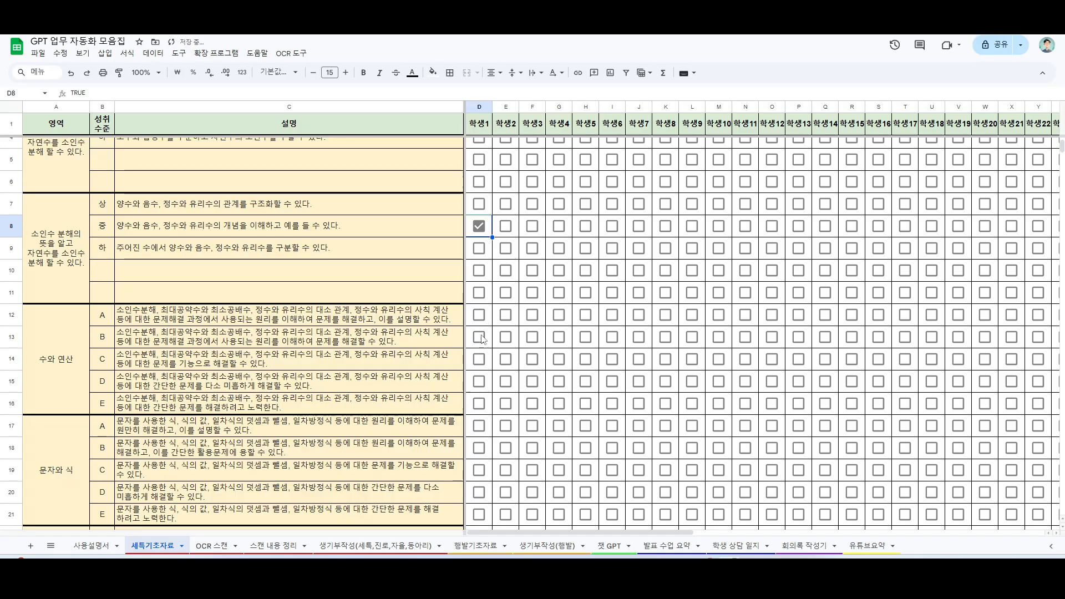
click(480, 315)
click(479, 449)
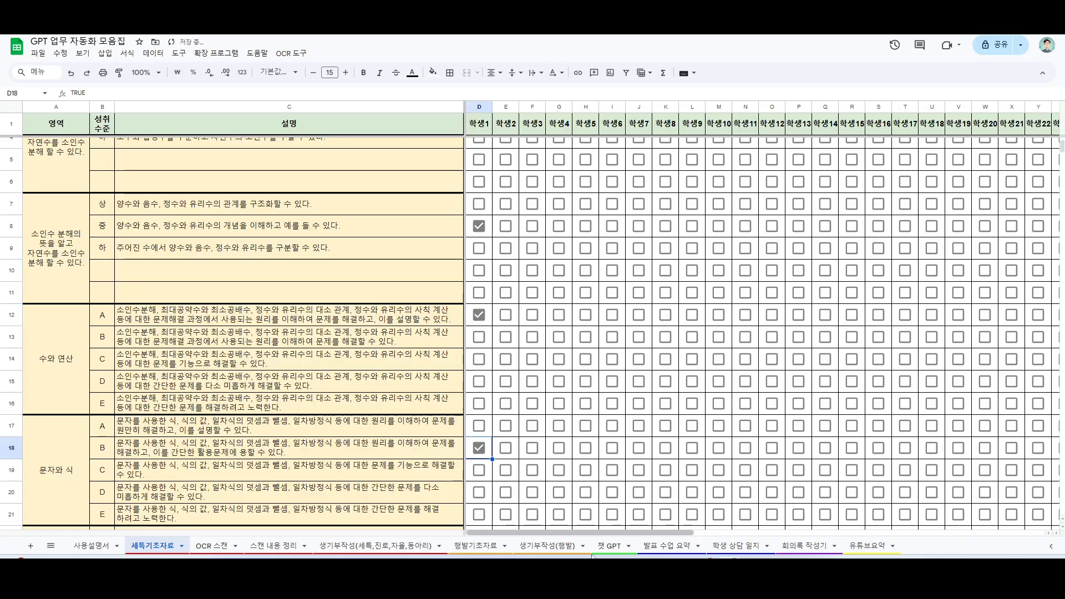
Step: Copy 학생1's combined text from 종합 cell AP2 into 학생자료 cell C9 of the 생기부작성(세특,진로,자율,동아리) sheet
drag(649, 533, 1000, 505)
scroll(766, 368, up, 1)
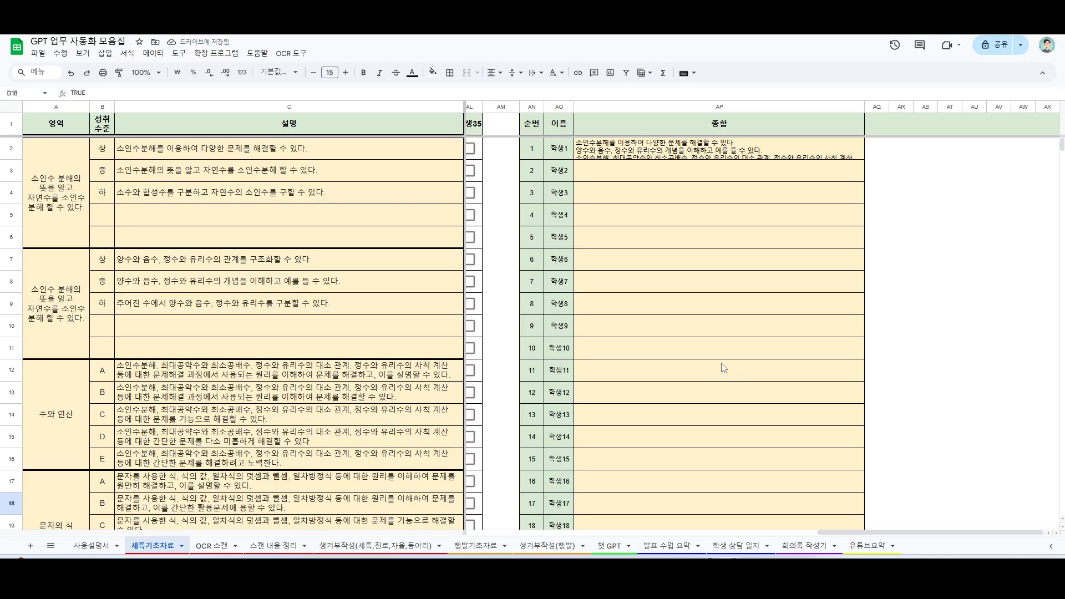
click(673, 157)
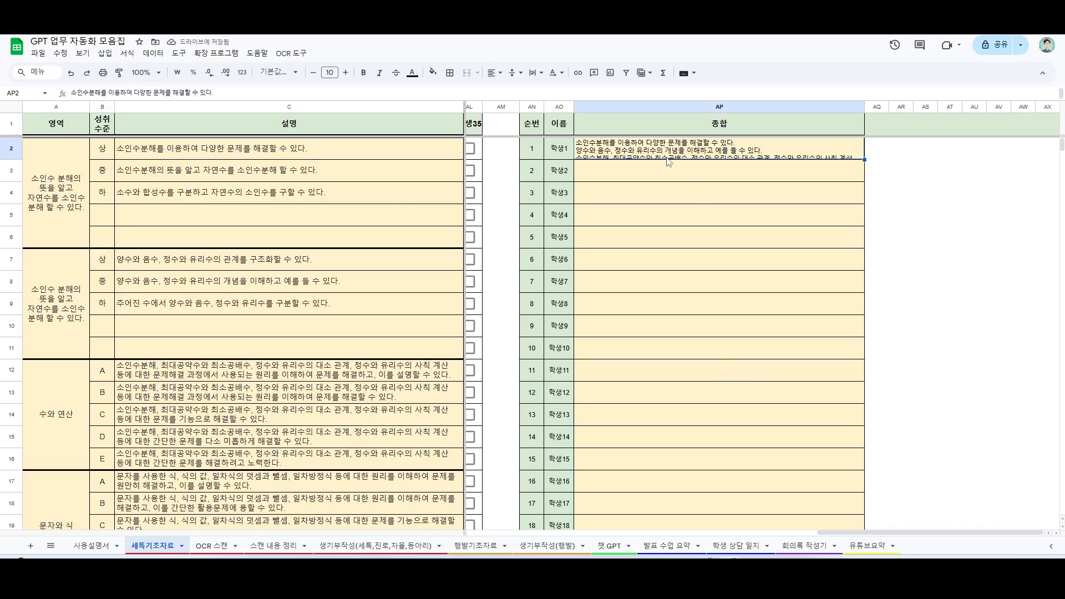
key(ctrl+c)
click(272, 555)
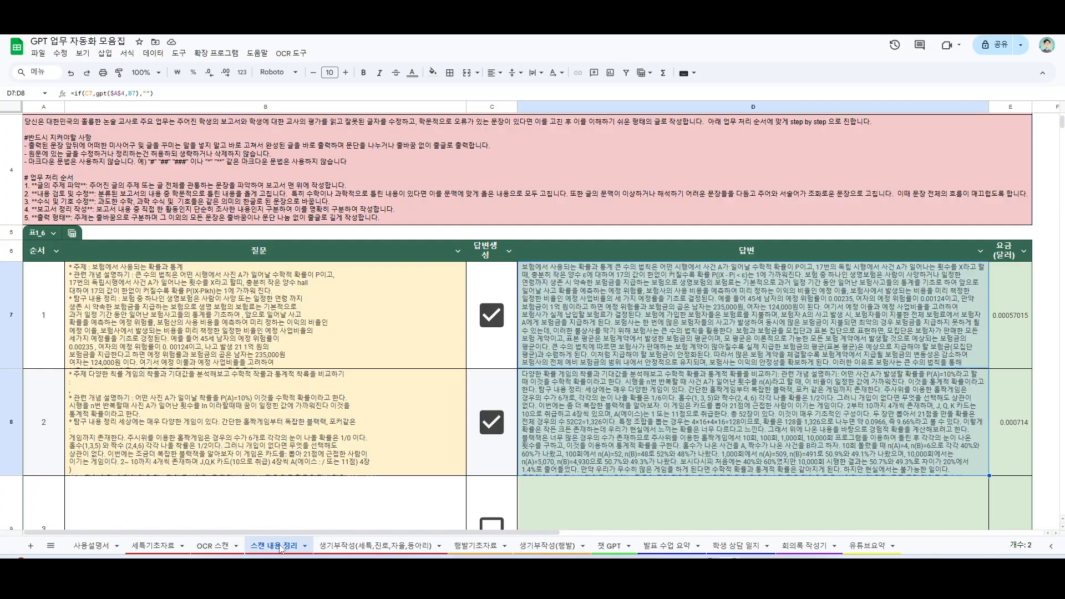
click(344, 552)
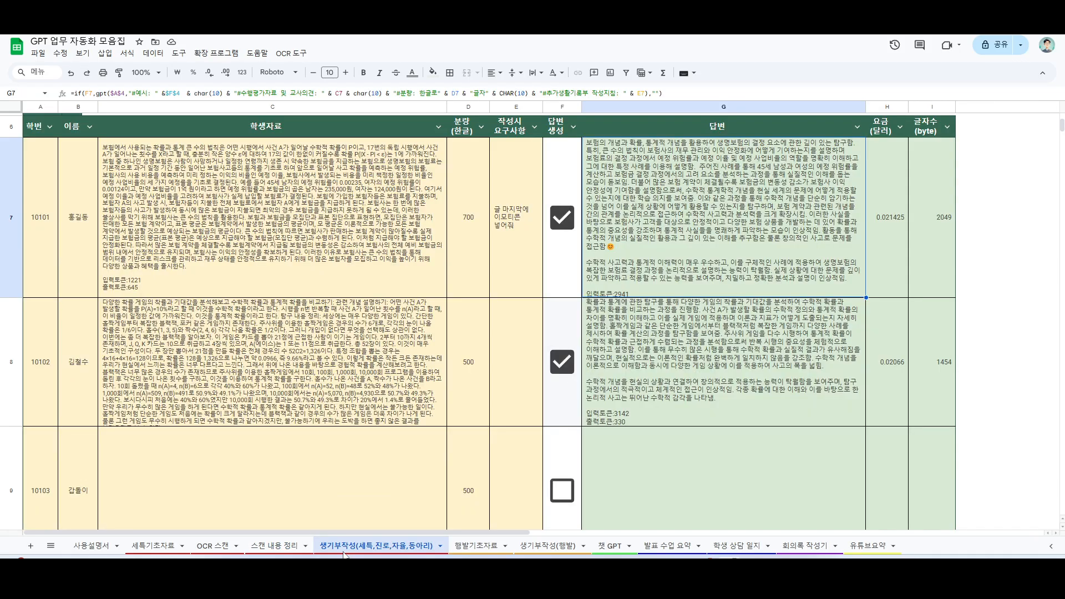
click(269, 199)
scroll(280, 372, down, 1)
click(280, 439)
scroll(255, 404, down, 2)
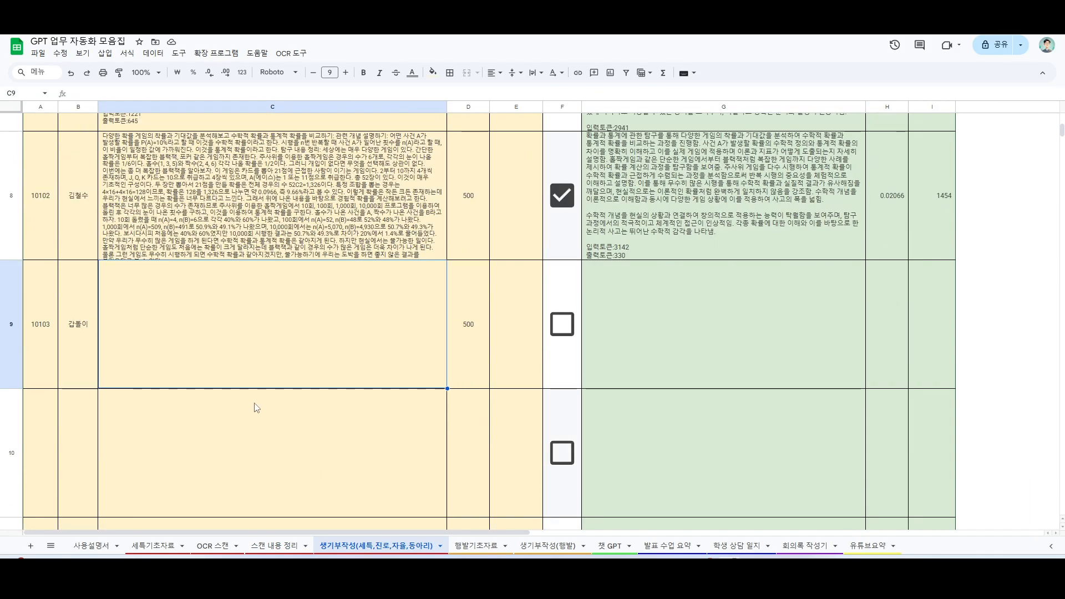
key(ctrl+v)
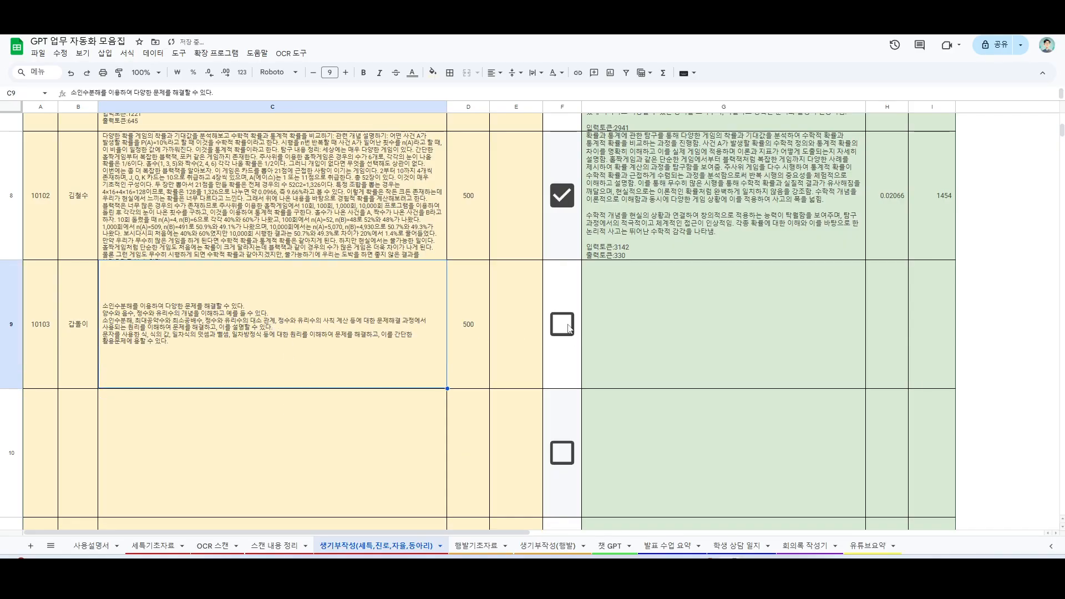
Step: Tick 답변 생성 for row 9 to generate the subject record text, and review the answer in G9
click(567, 327)
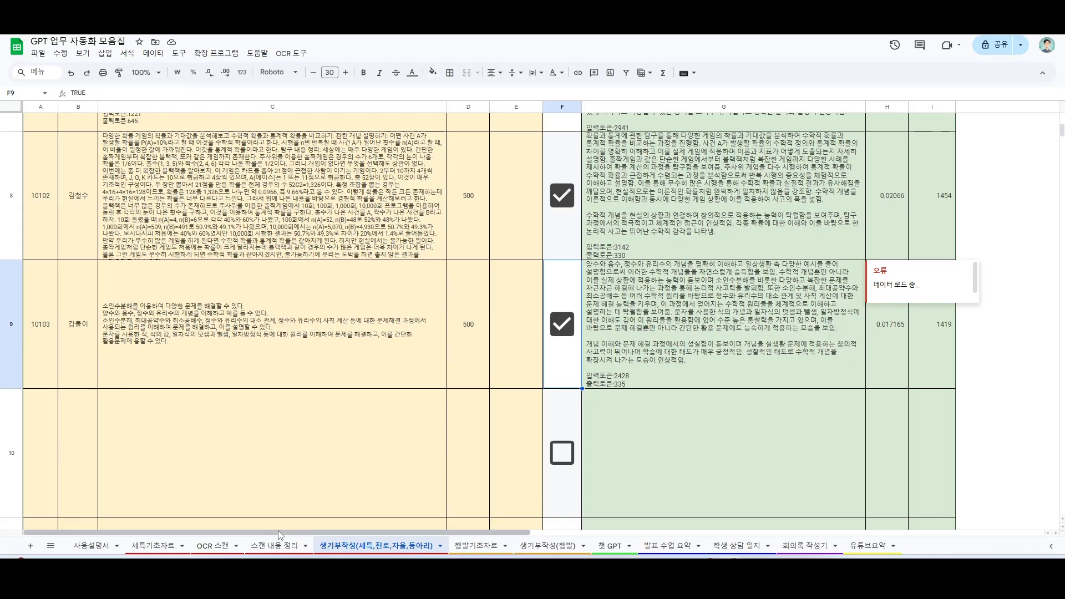
click(653, 296)
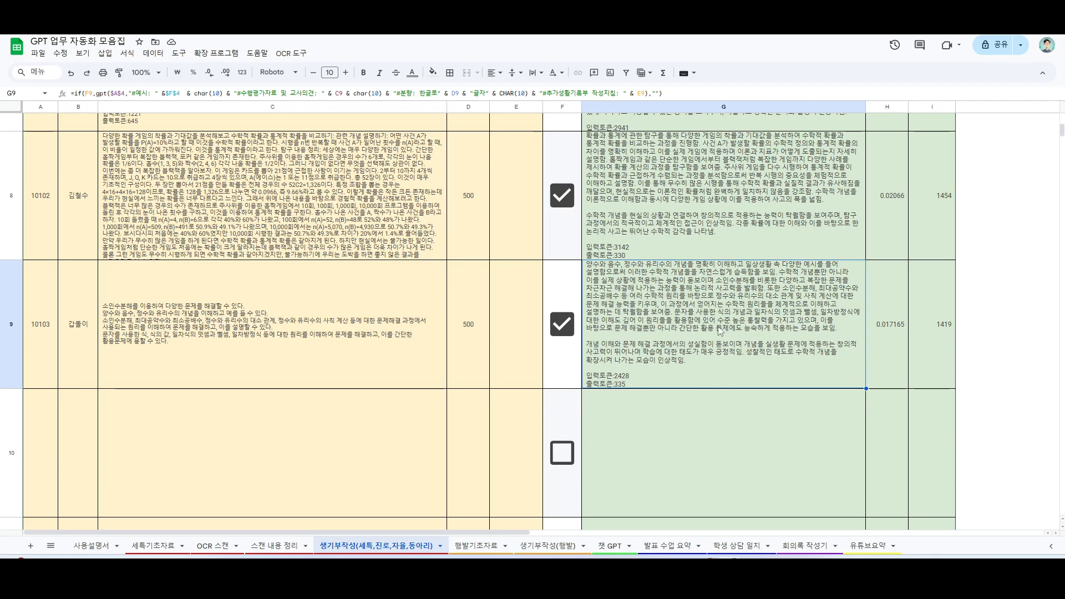
scroll(714, 434, up, 5)
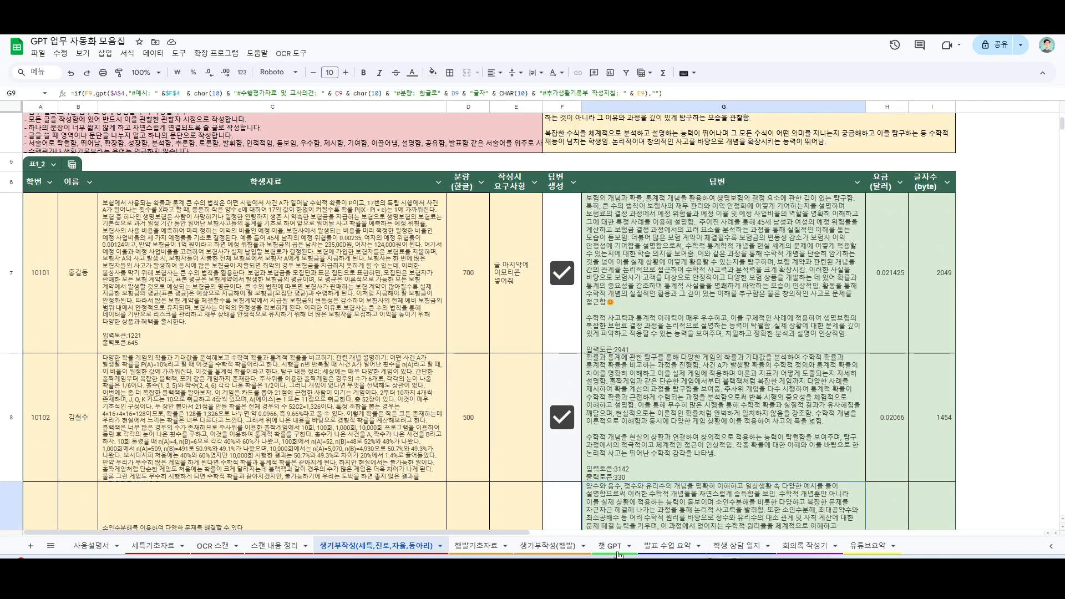
Step: Look through the 발표 수업 요약, 학생 상담 일지, 회의록 작성기 and 유튜브요약 sheets
click(671, 549)
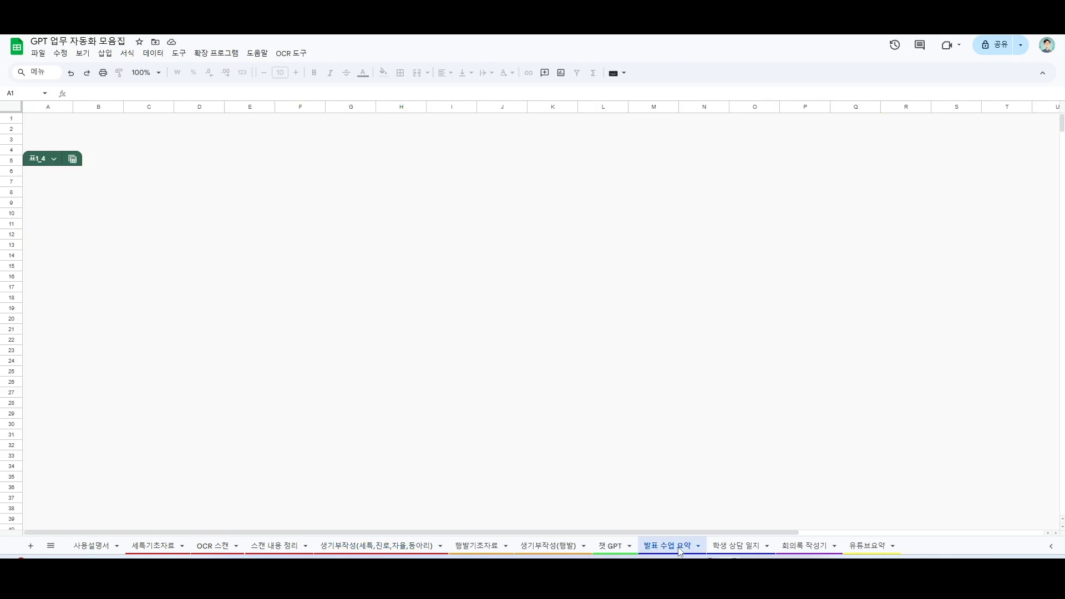
click(739, 548)
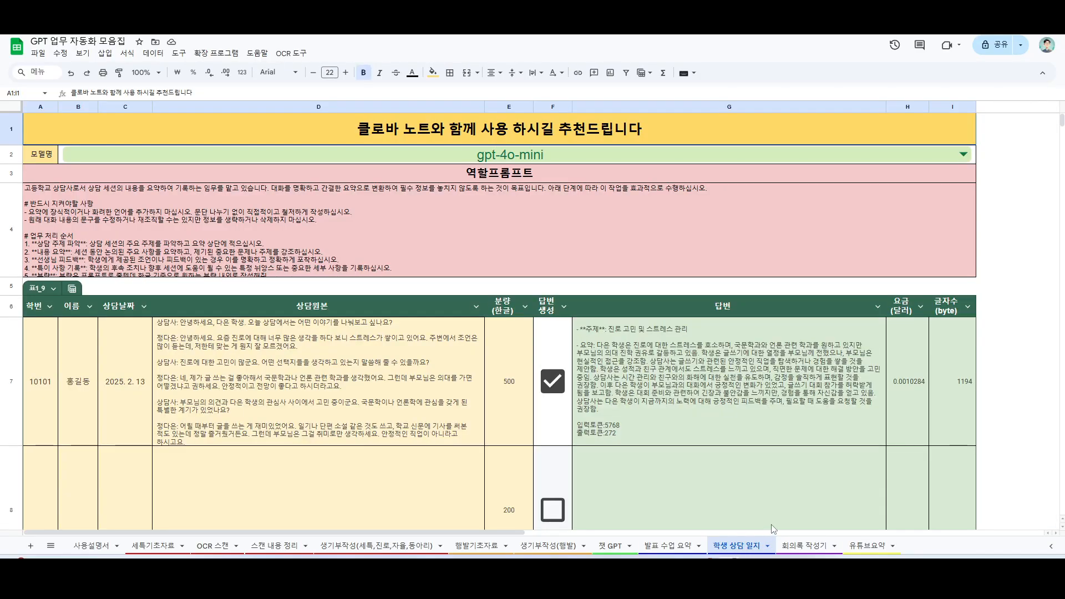
click(805, 546)
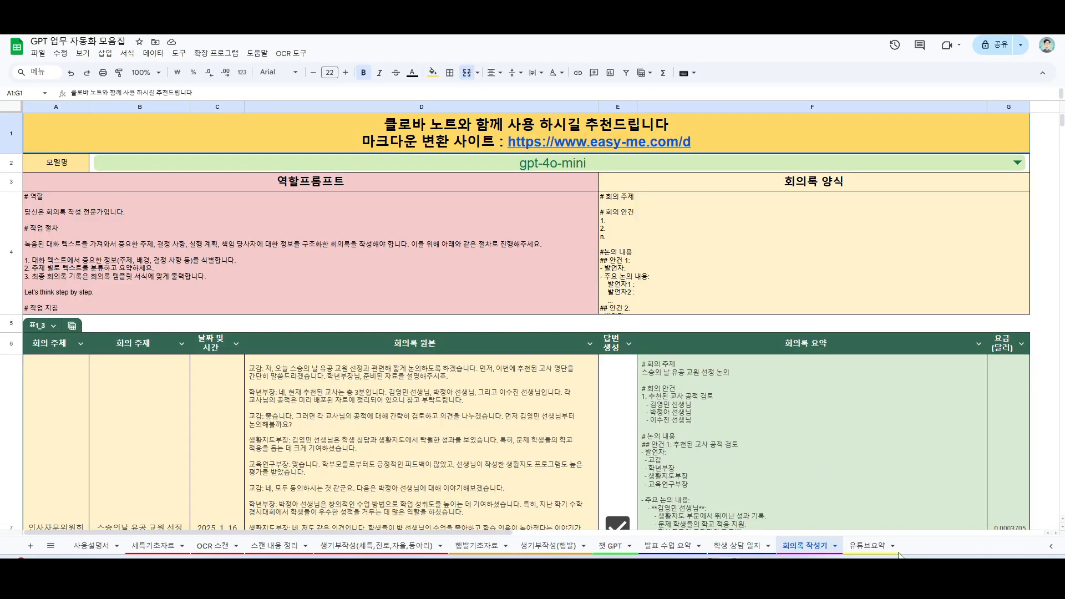
click(870, 546)
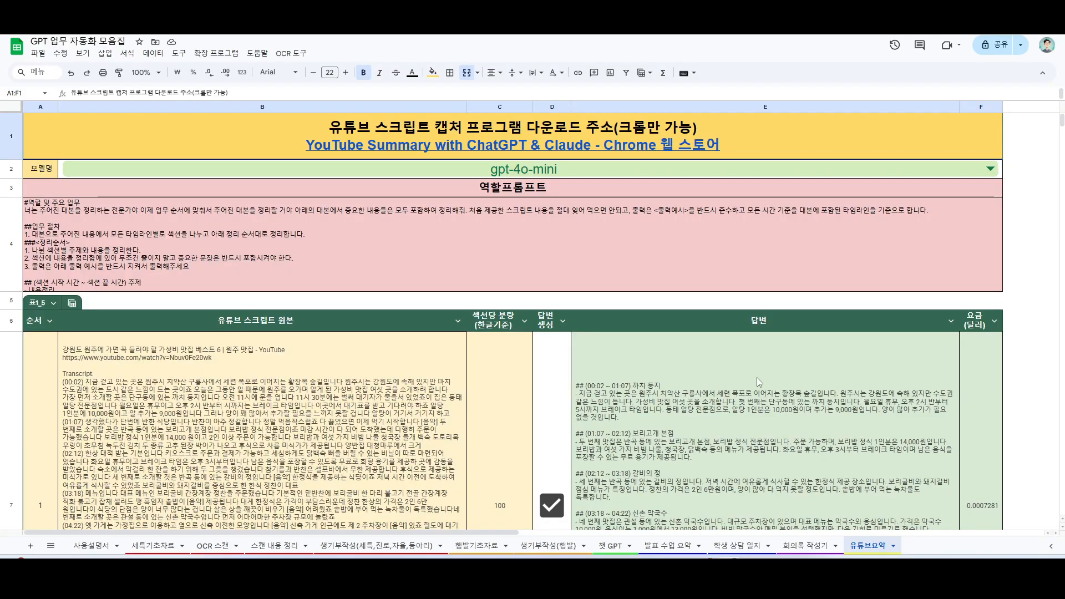